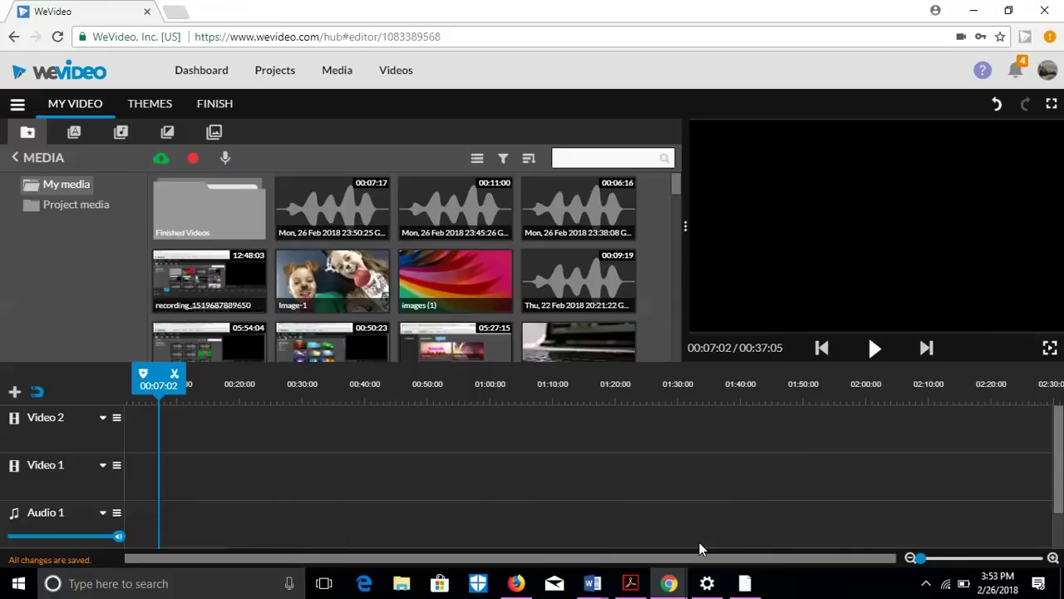
Import the second Image-1.jpg photo from Google Drive into the media library
left_click(161, 162)
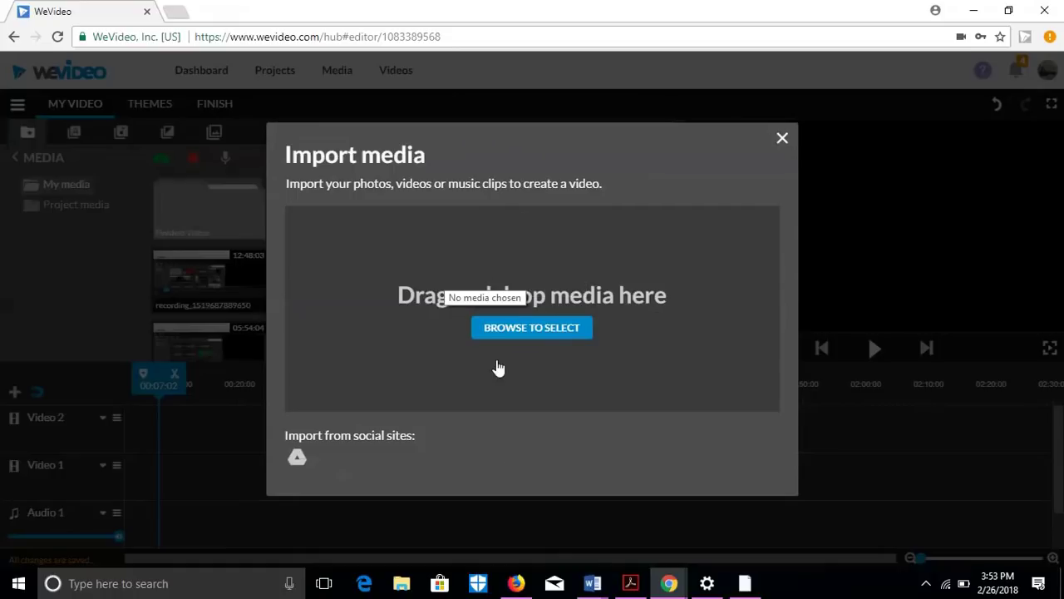
left_click(297, 460)
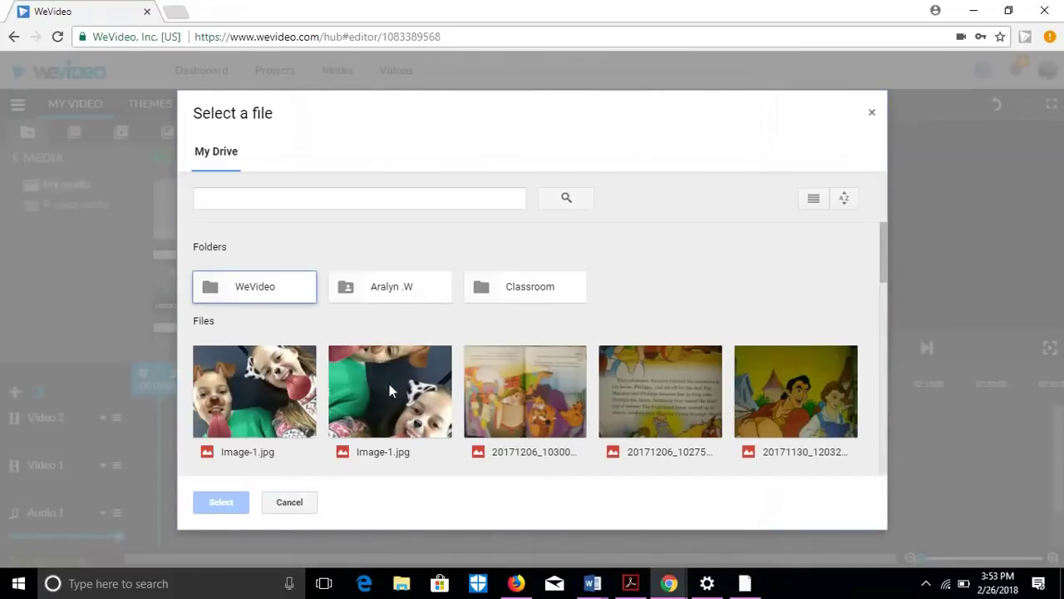
left_click(331, 439)
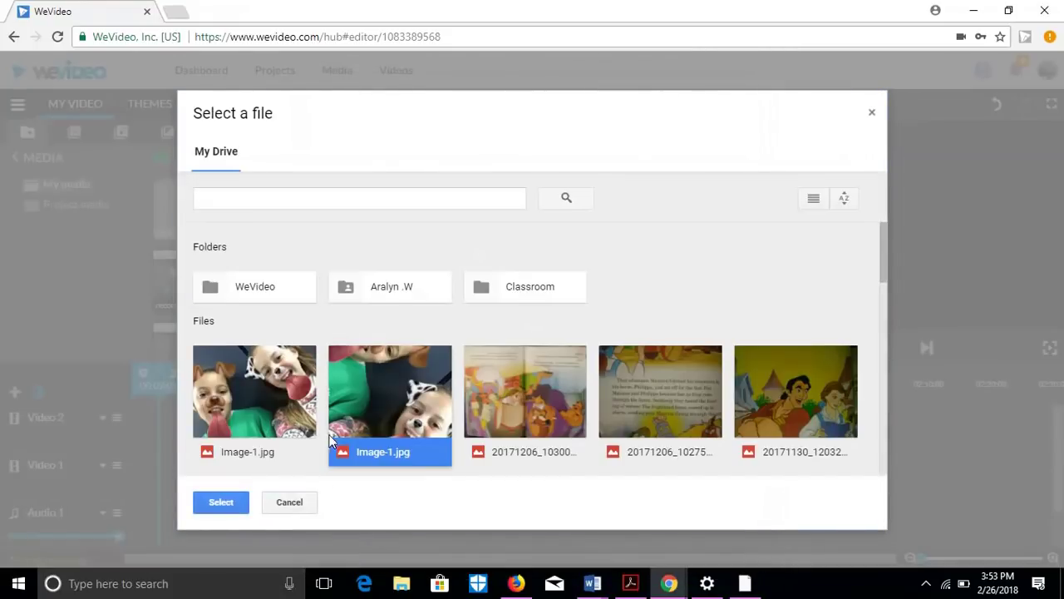
left_click(225, 503)
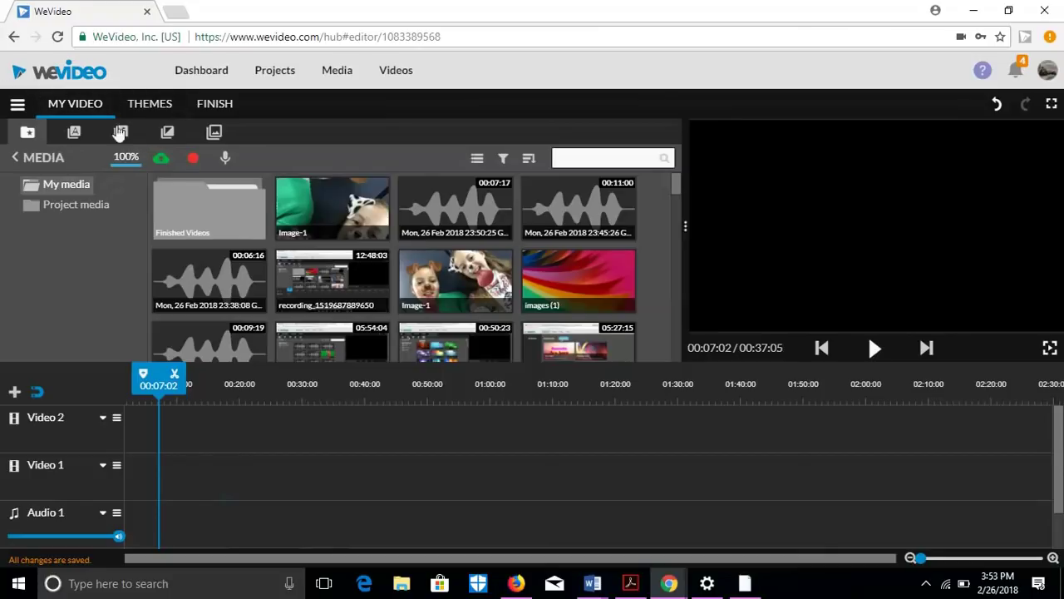
Browse the Graphics library's Backgrounds, Solids, Overlays and Frames categories
left_click(214, 130)
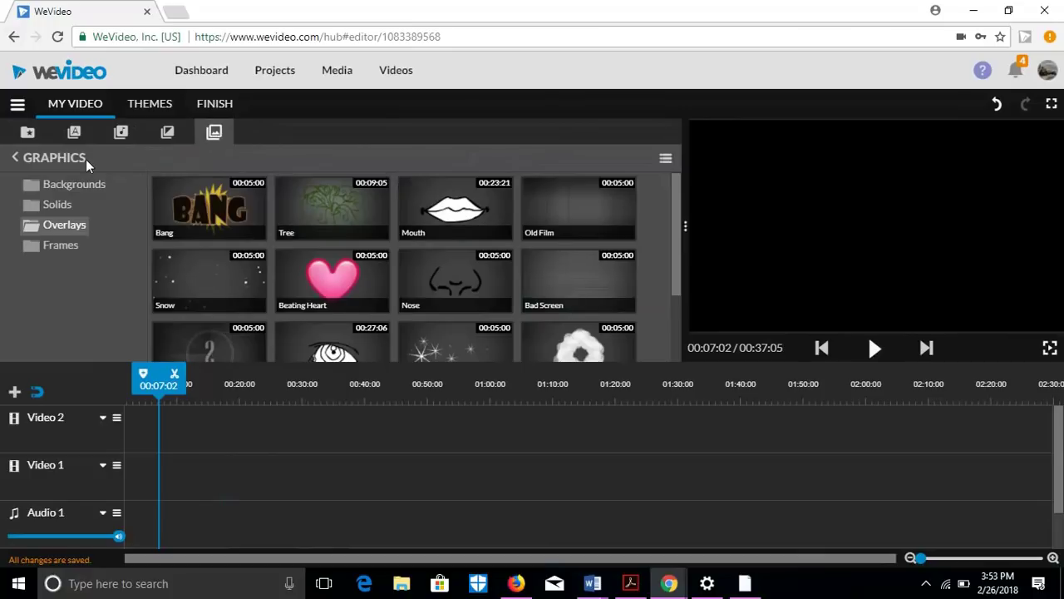
left_click(72, 184)
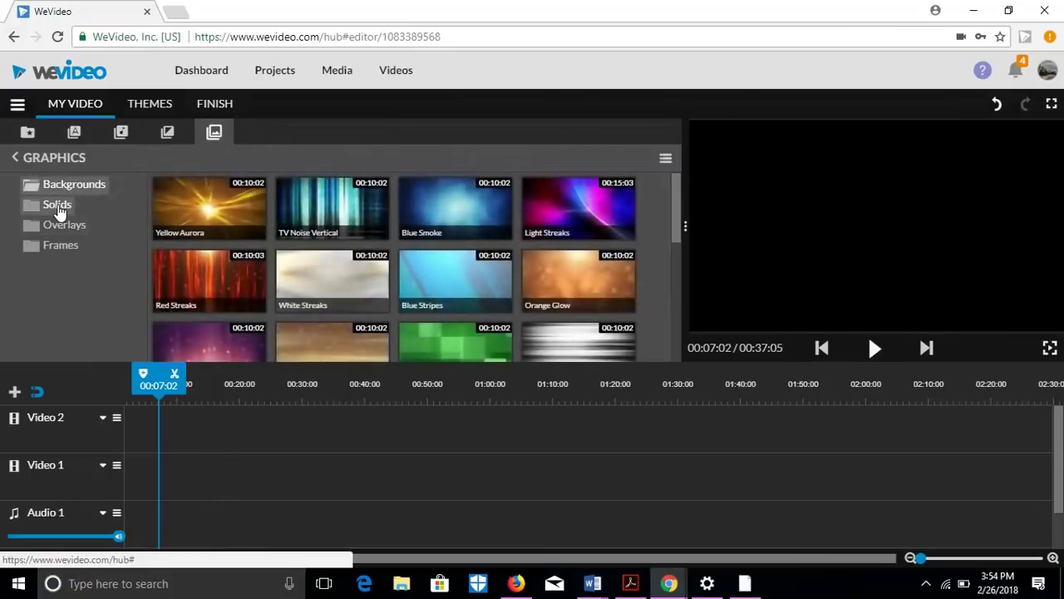
left_click(55, 204)
left_click(63, 228)
left_click(61, 245)
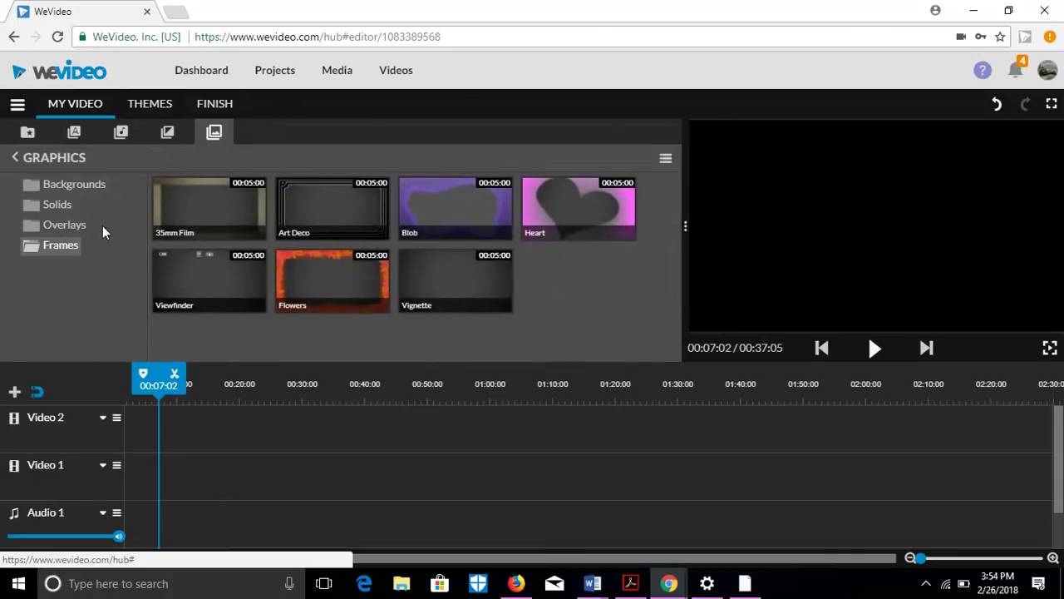
left_click(75, 227)
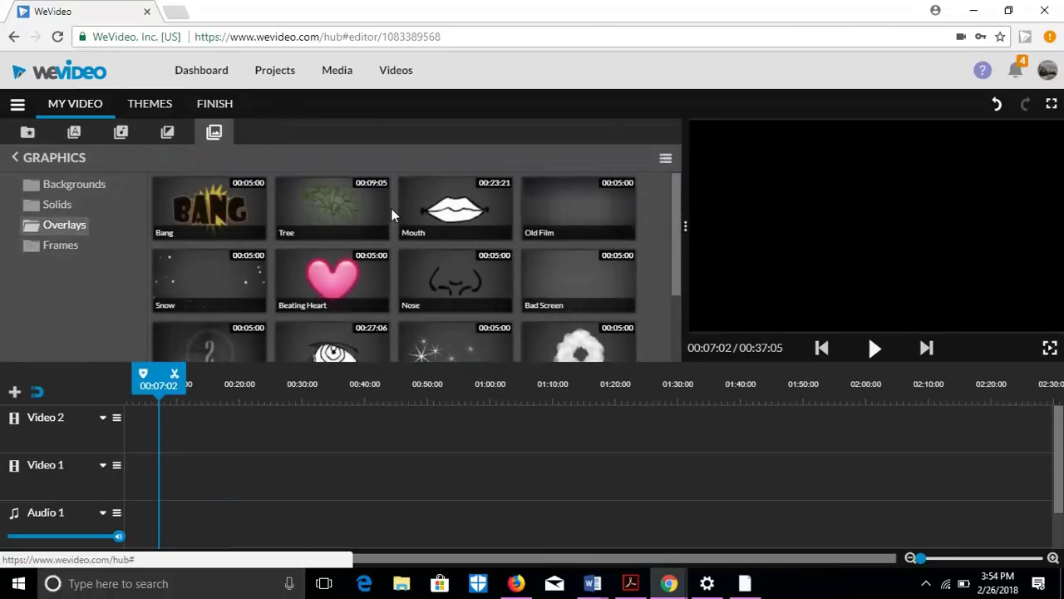
left_click(42, 208)
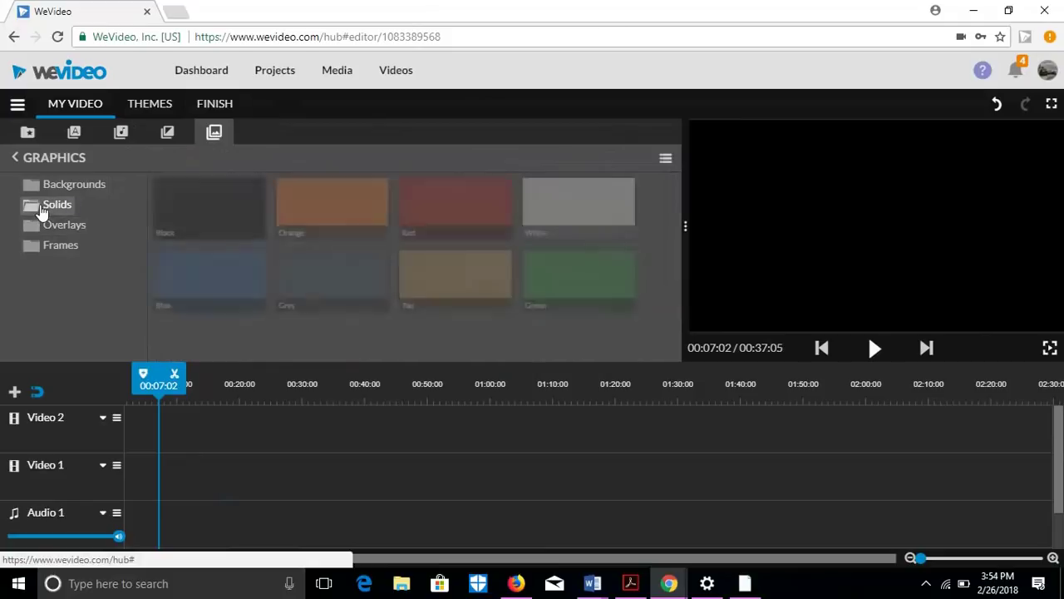
Preview the Orange solid, then the Blue Smoke, Light Streaks and Blue Stripes backgrounds
left_click(322, 229)
left_click(104, 186)
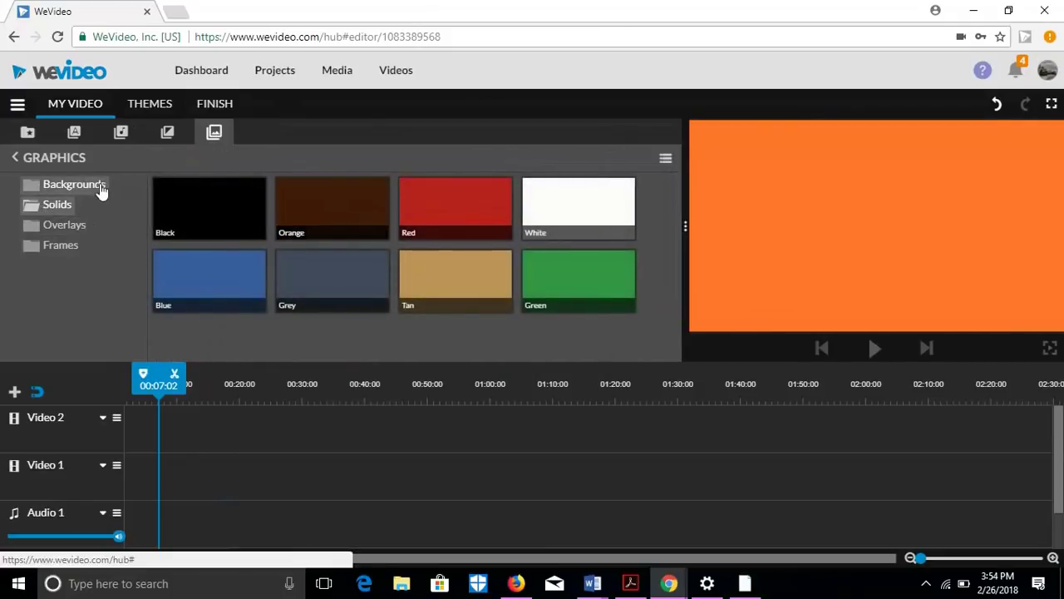
left_click(446, 221)
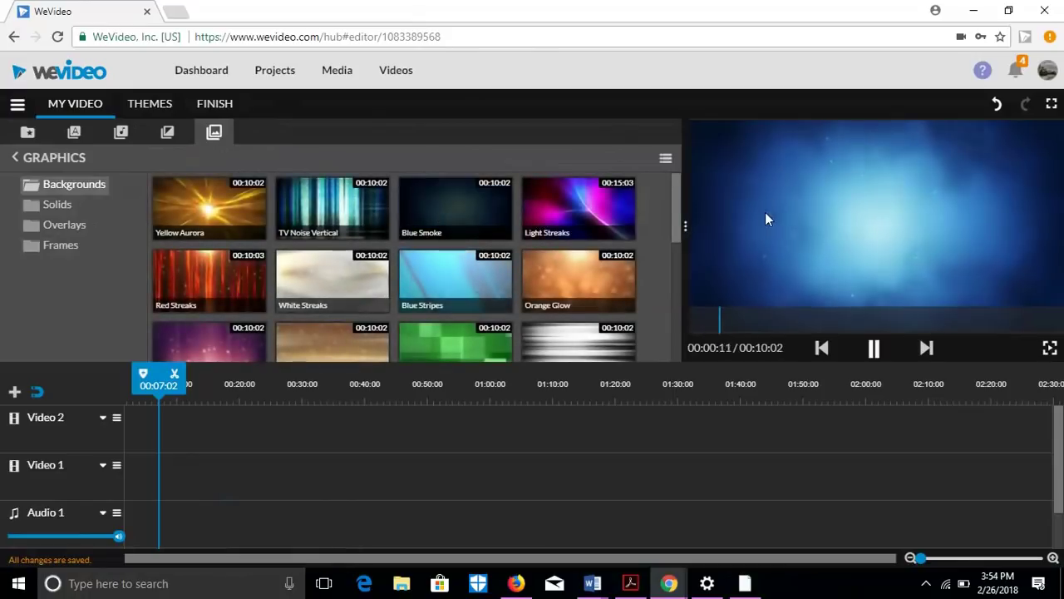
left_click(561, 229)
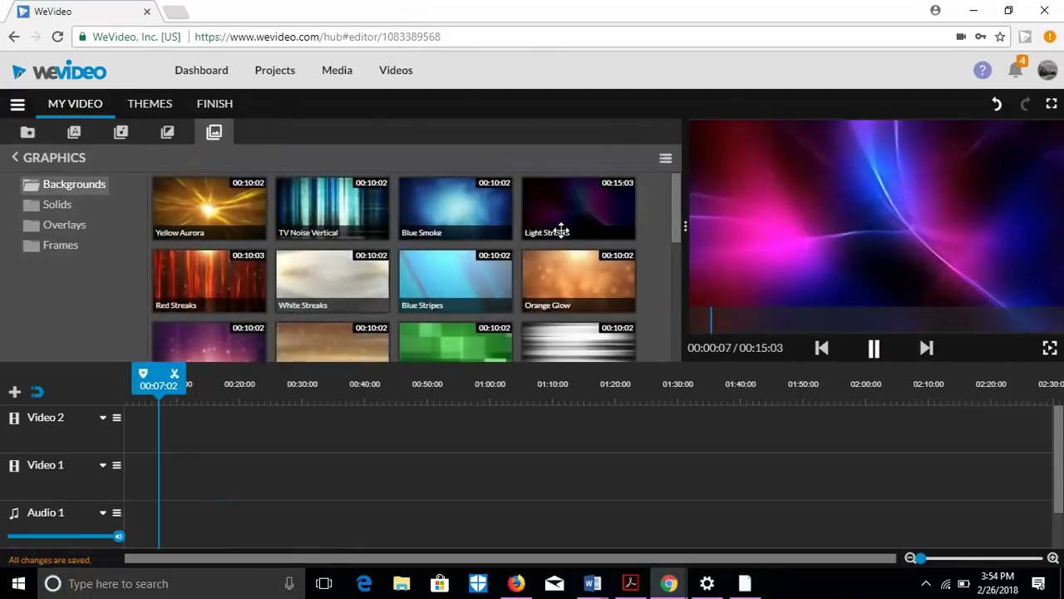
left_click(424, 297)
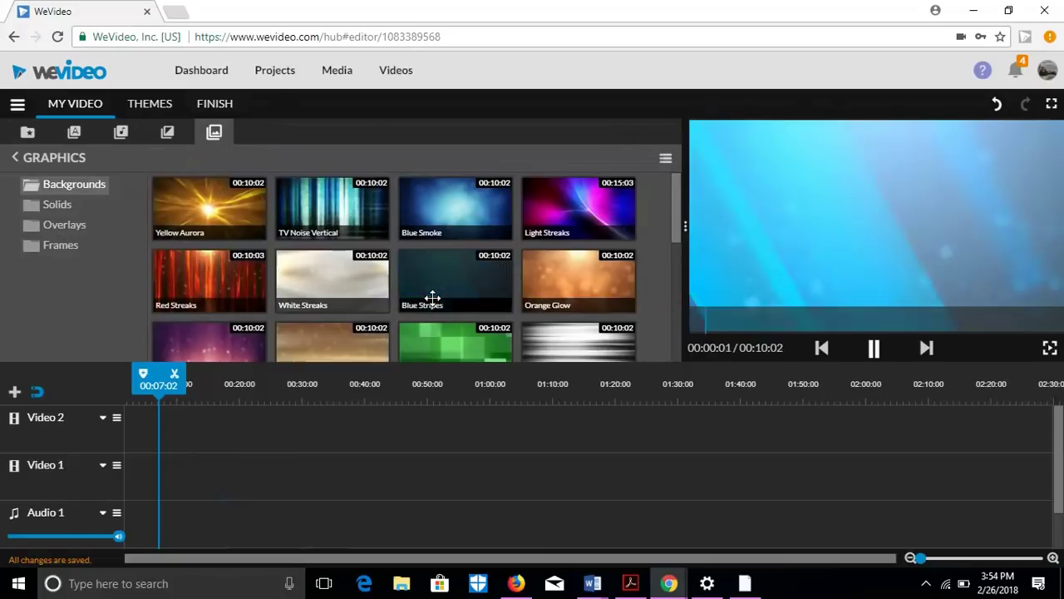
Put Blue Stripes at the start of Video 1 and the Swing - Title on Video 2
left_click_drag(487, 272, 143, 475)
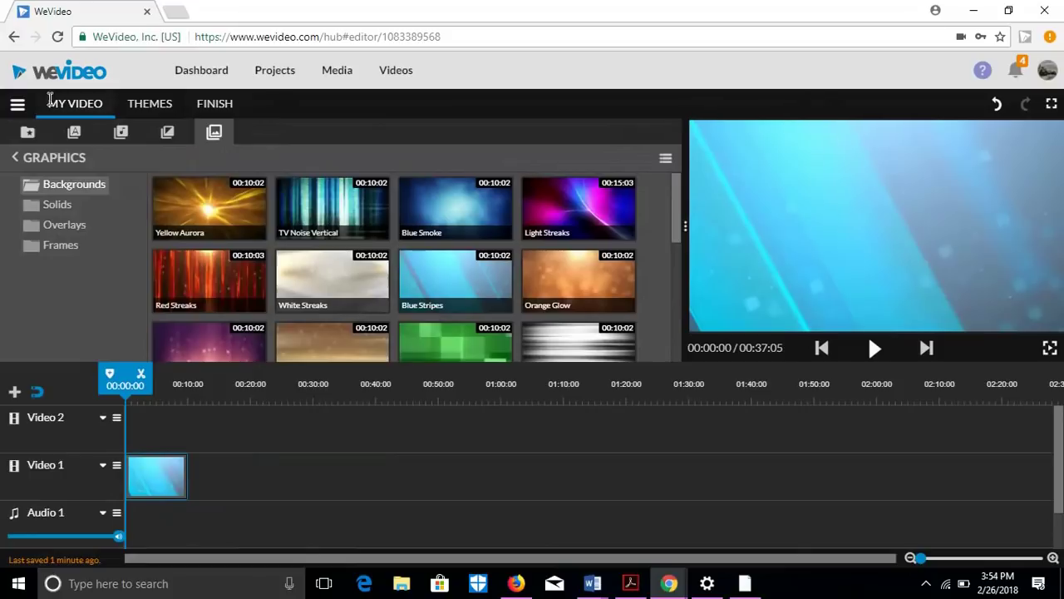
left_click(120, 135)
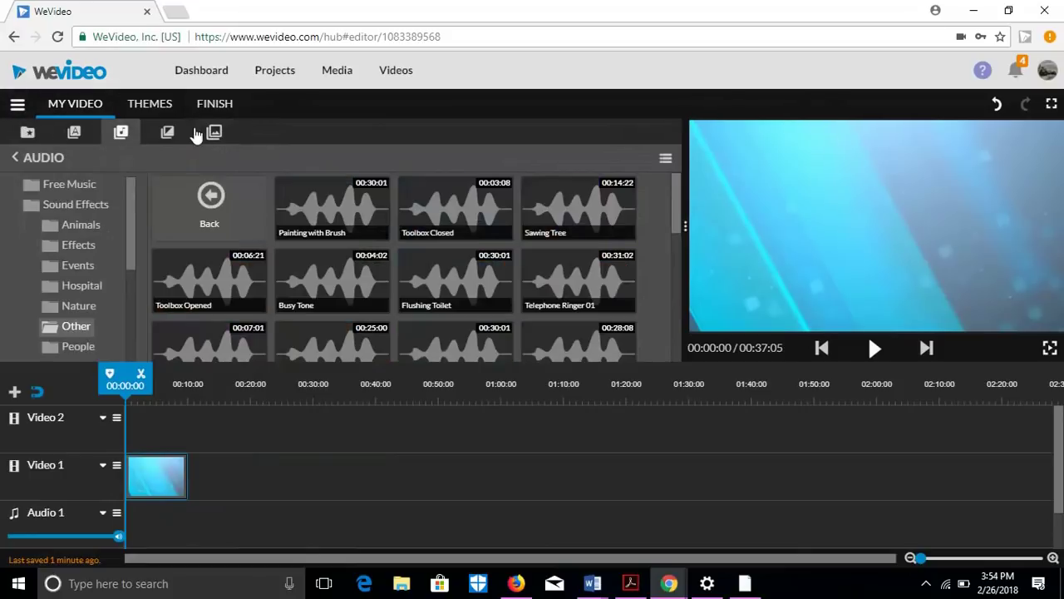
left_click(167, 133)
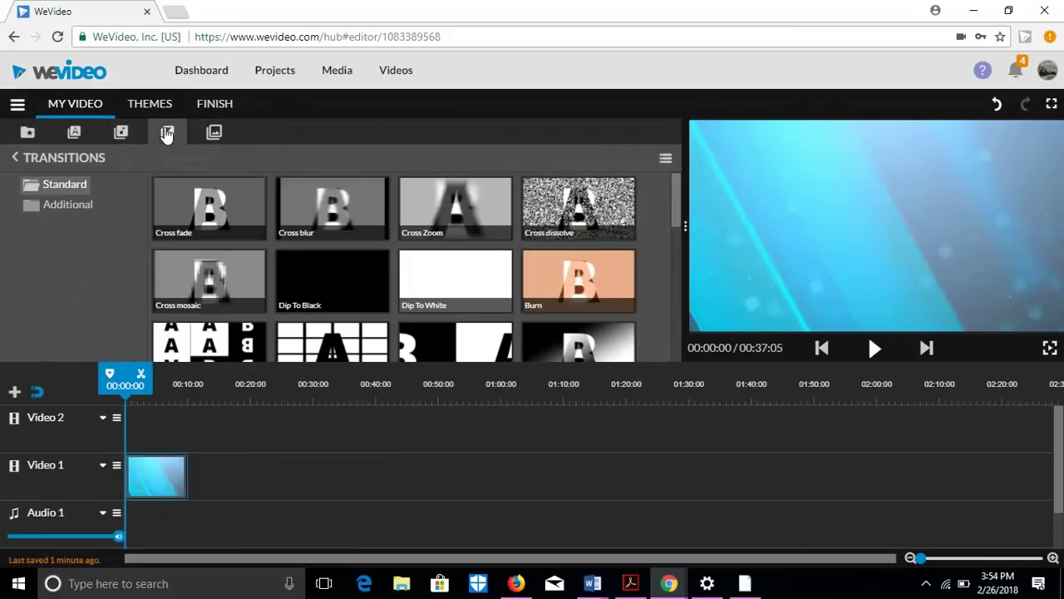
left_click(72, 132)
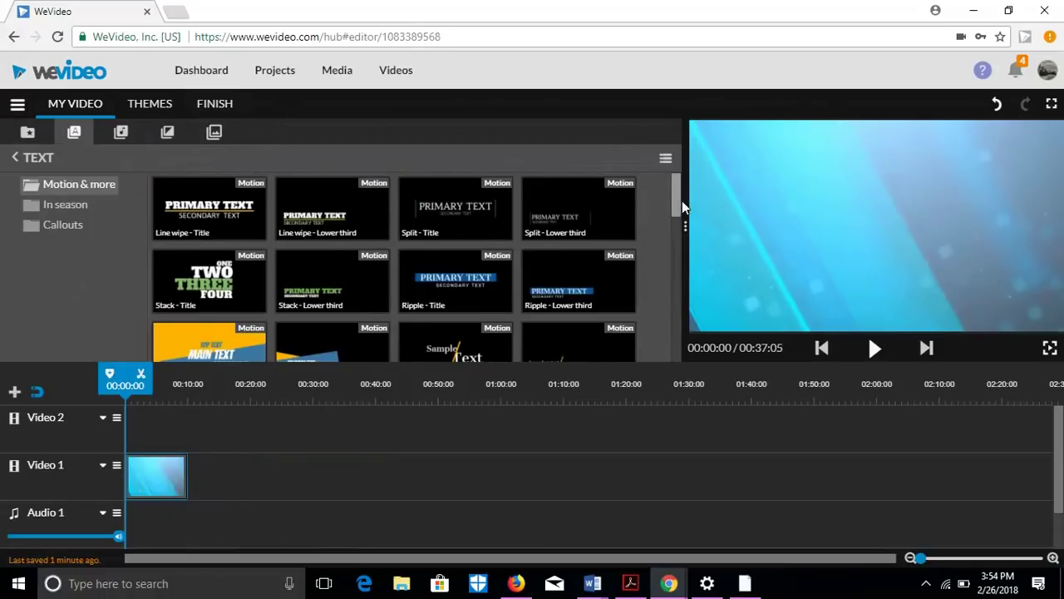
left_click_drag(676, 202, 678, 236)
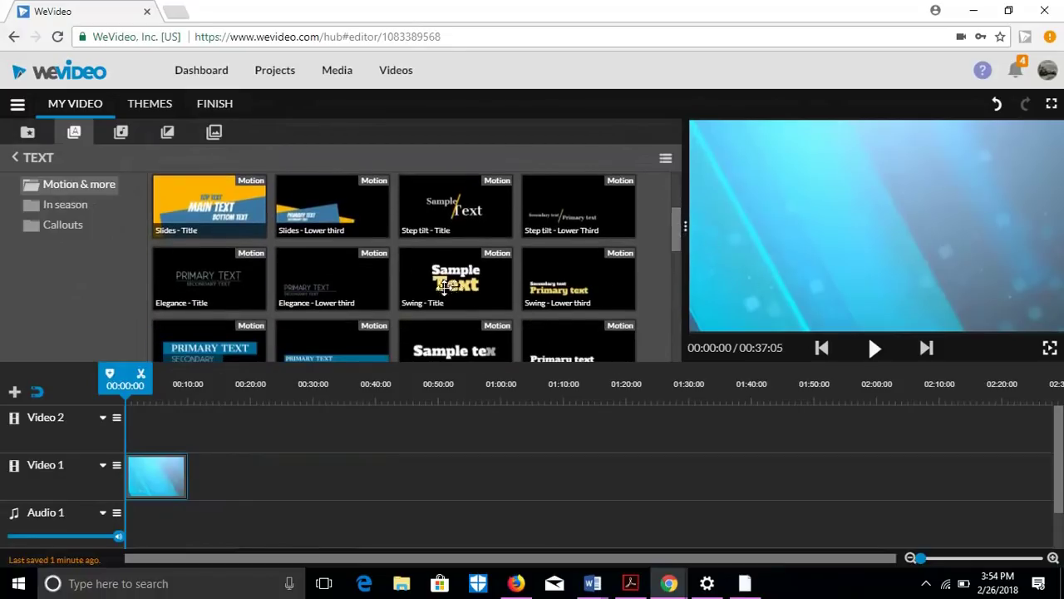
left_click_drag(445, 287, 183, 433)
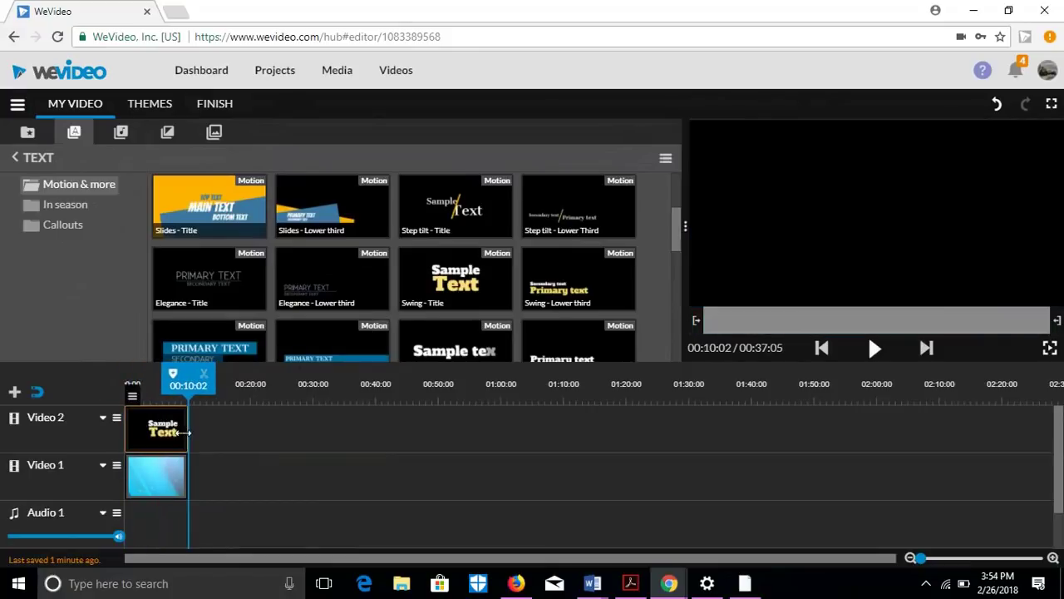
Edit the Swing title's lines to read 'How to use...' and 'WeVideo'
double_click(166, 434)
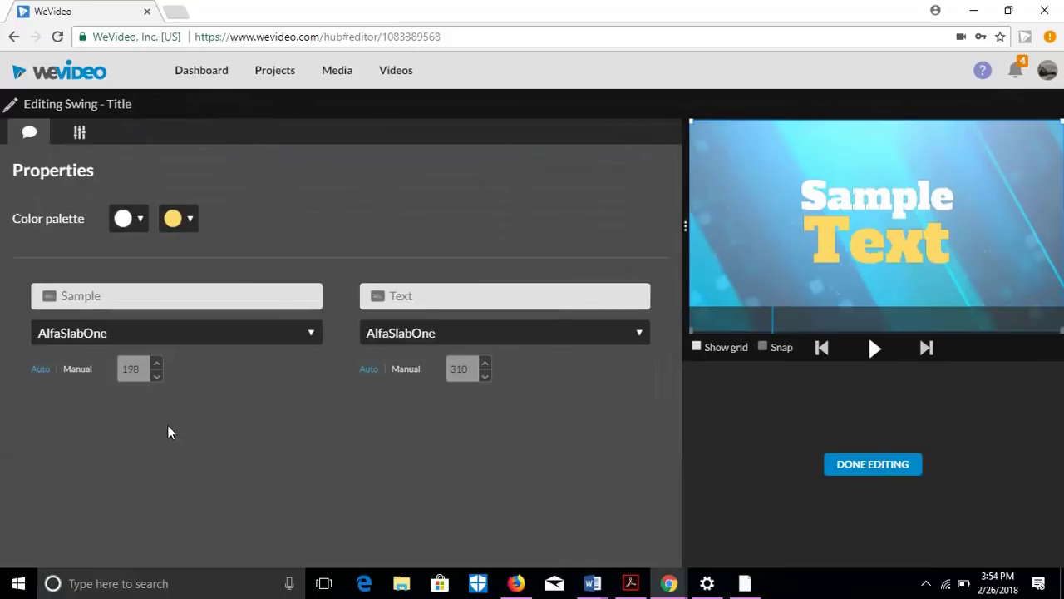
left_click(276, 291)
type("How to")
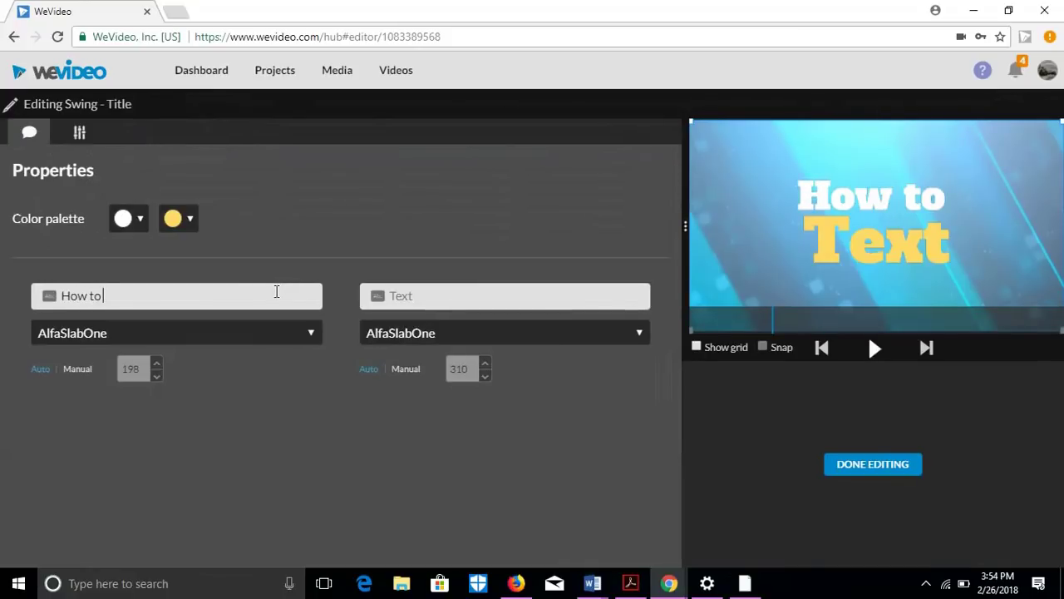
type(" ...")
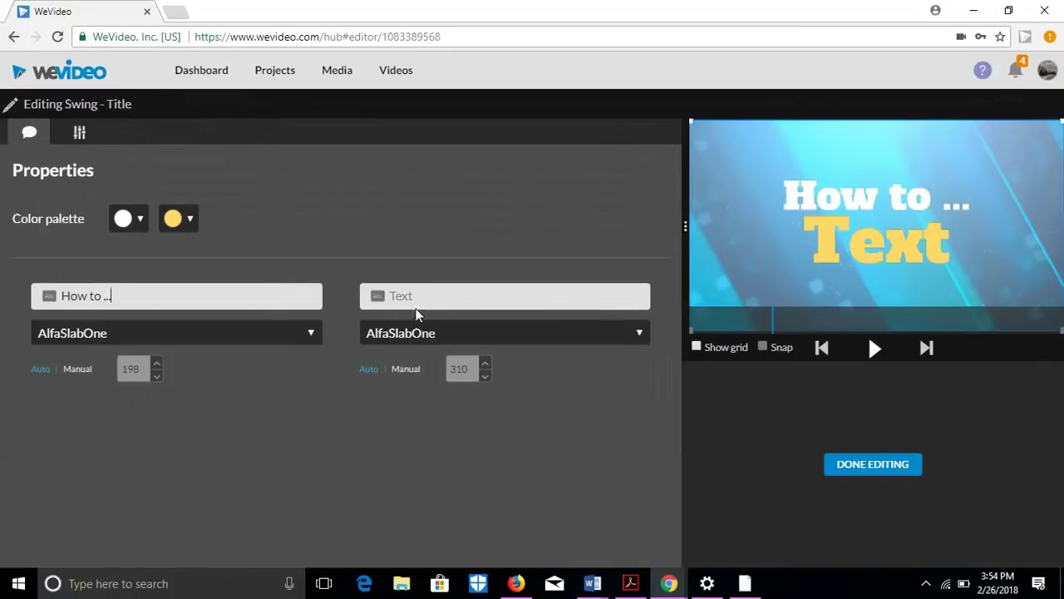
left_click(431, 293)
type("Use")
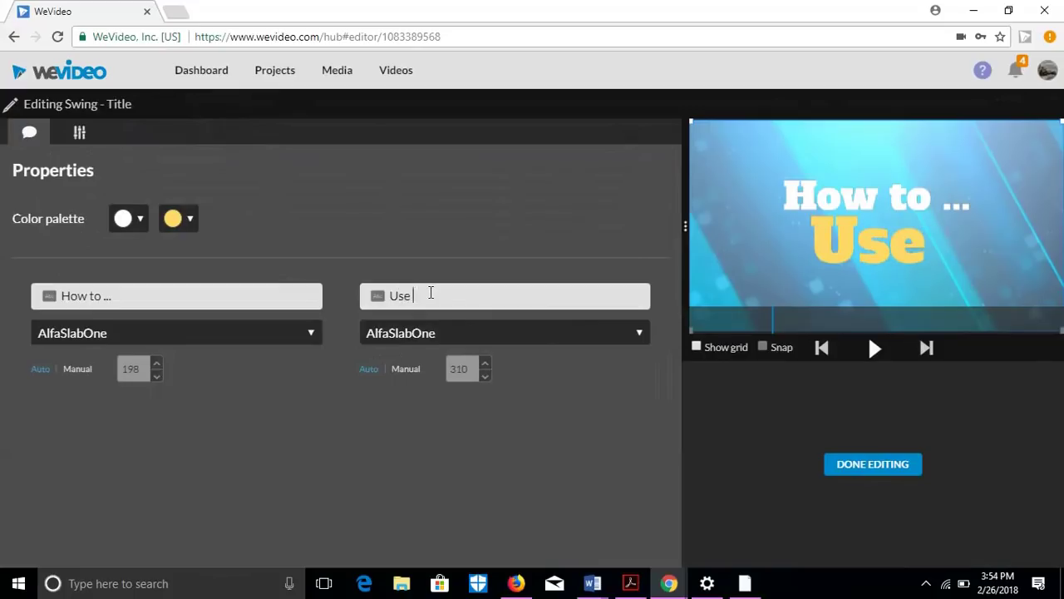
key("BackSpace")
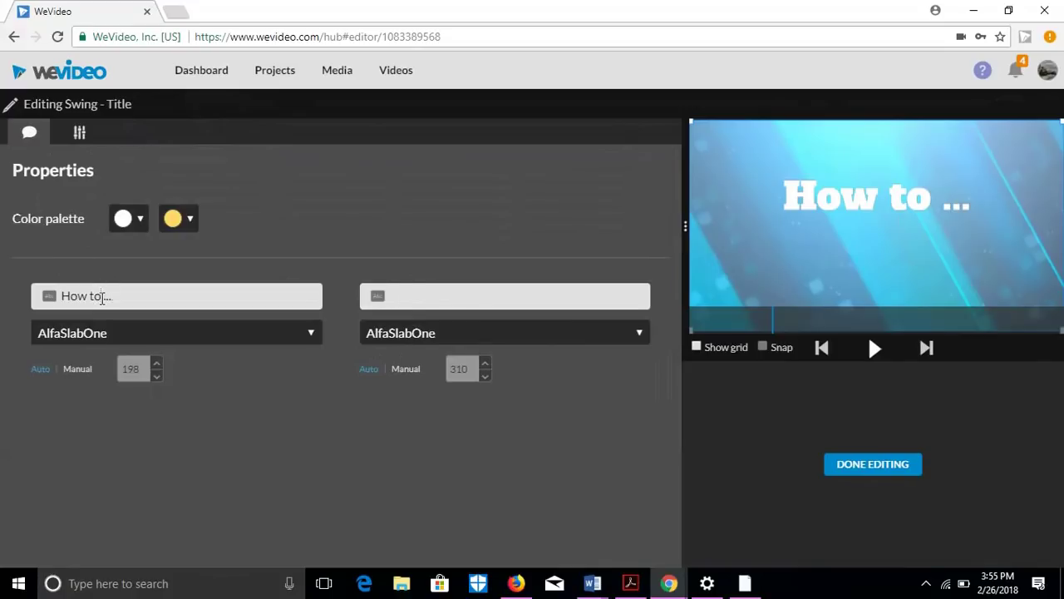
type("use")
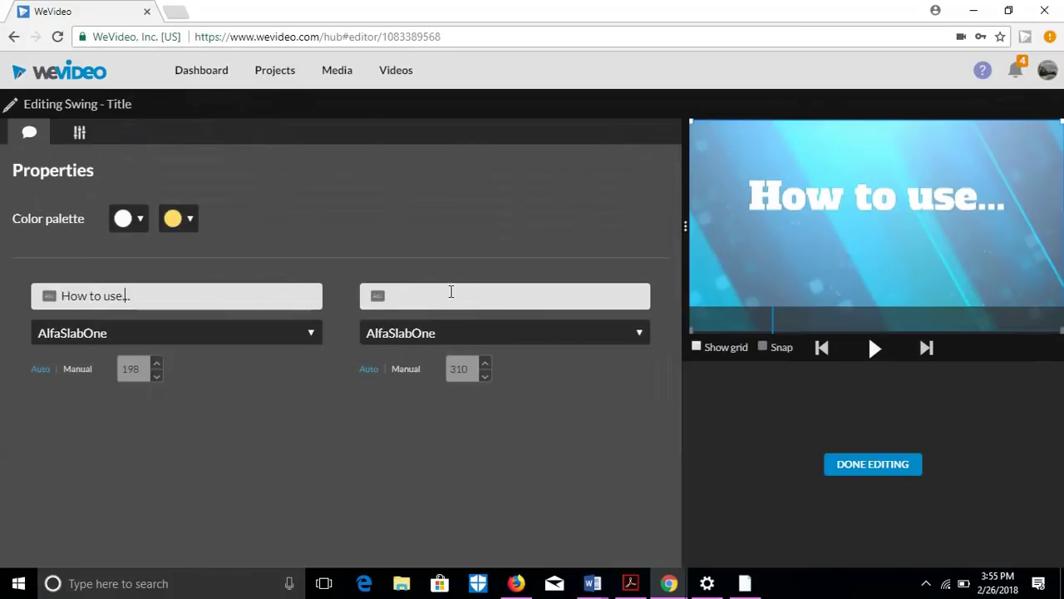
left_click(451, 291)
type("WE")
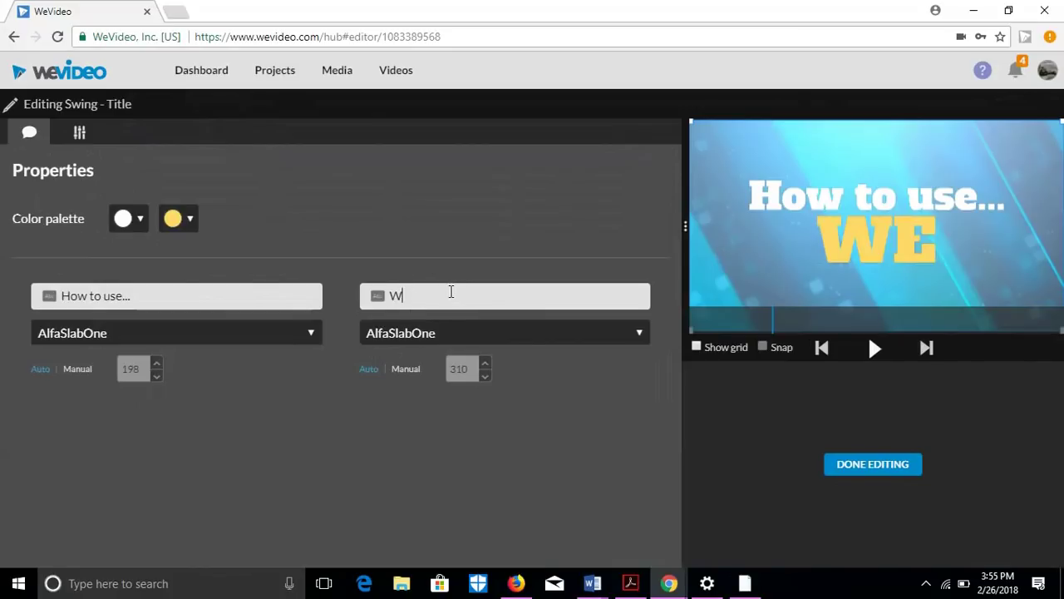
type("eVido")
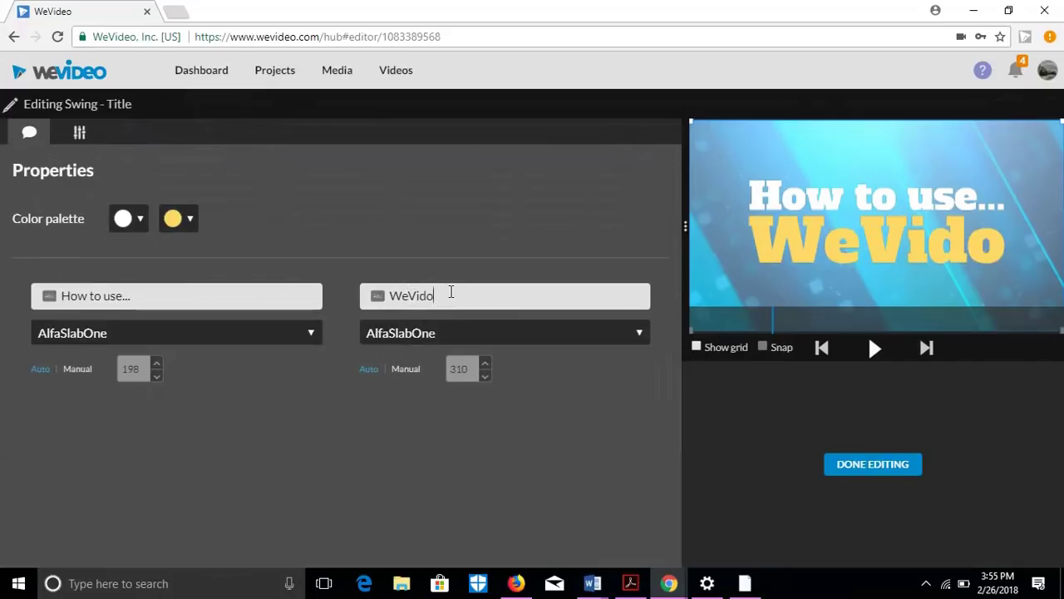
key("BackSpace")
type("e")
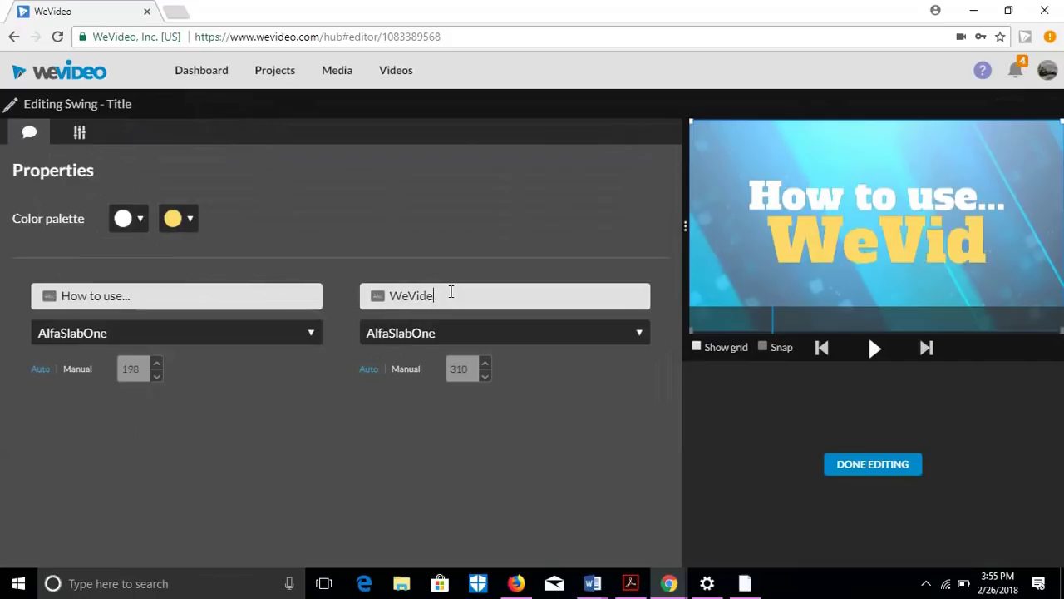
type("o")
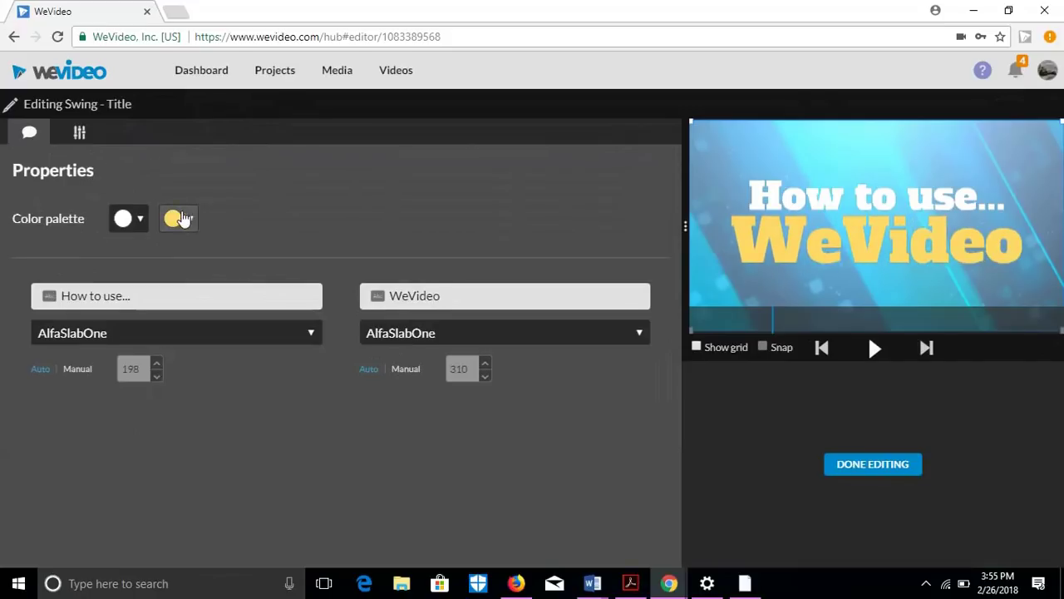
Try blue and dark grey colours on the two title lines
left_click(183, 219)
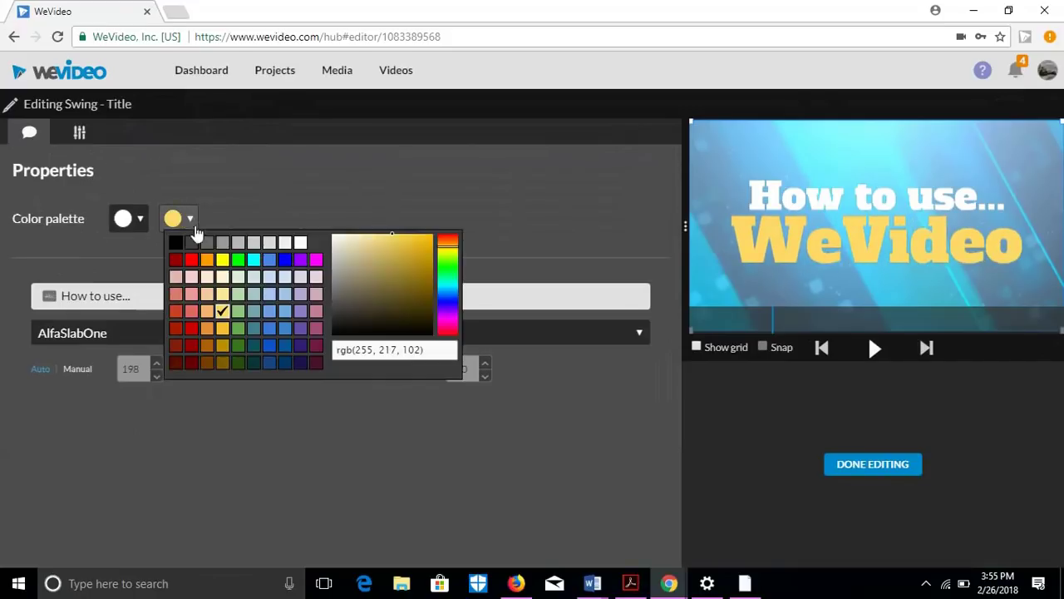
left_click(269, 260)
left_click(125, 219)
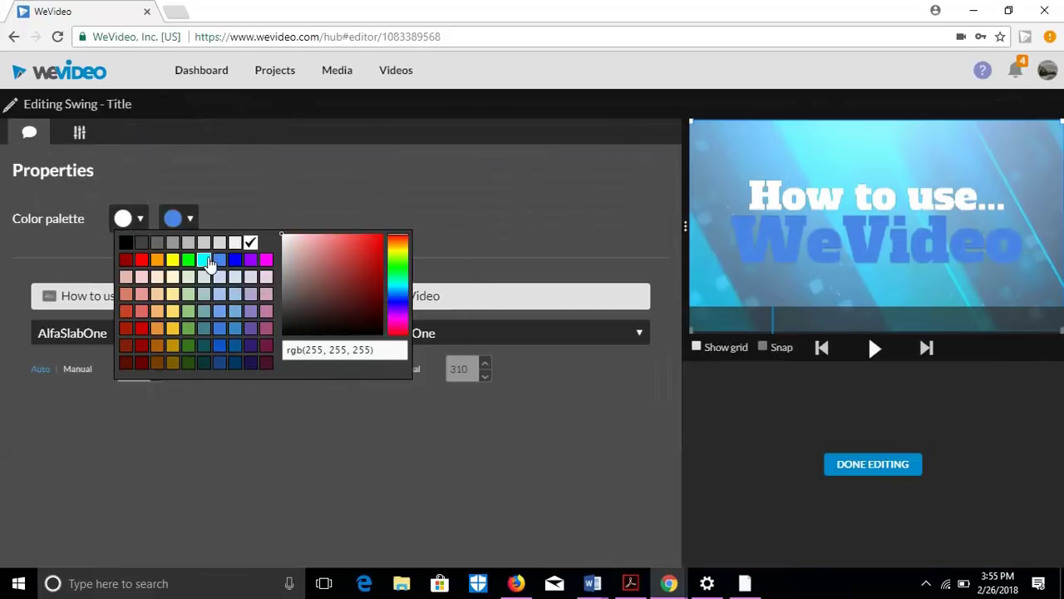
left_click(142, 242)
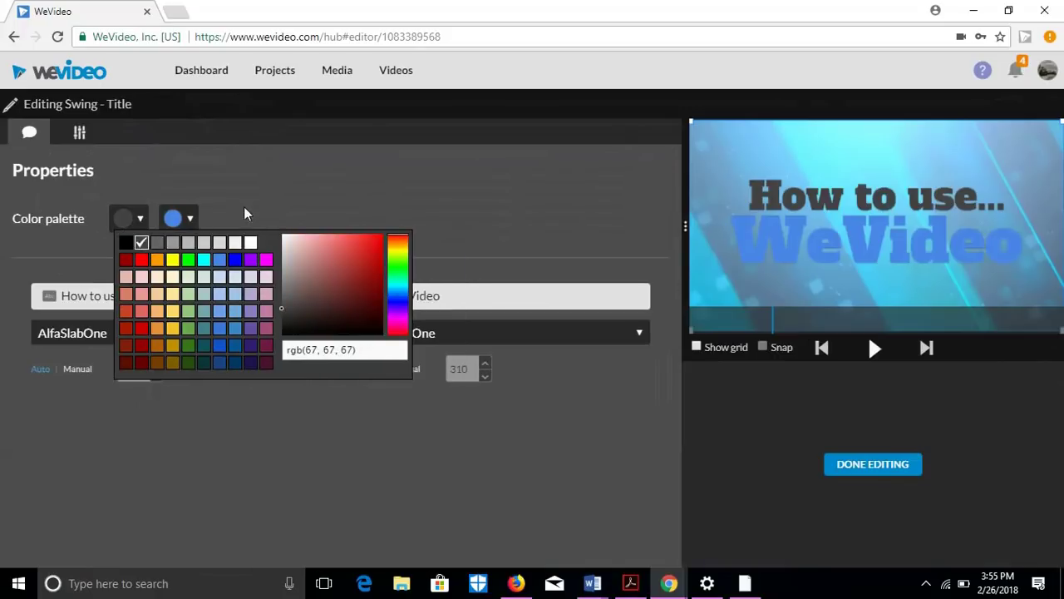
left_click(172, 219)
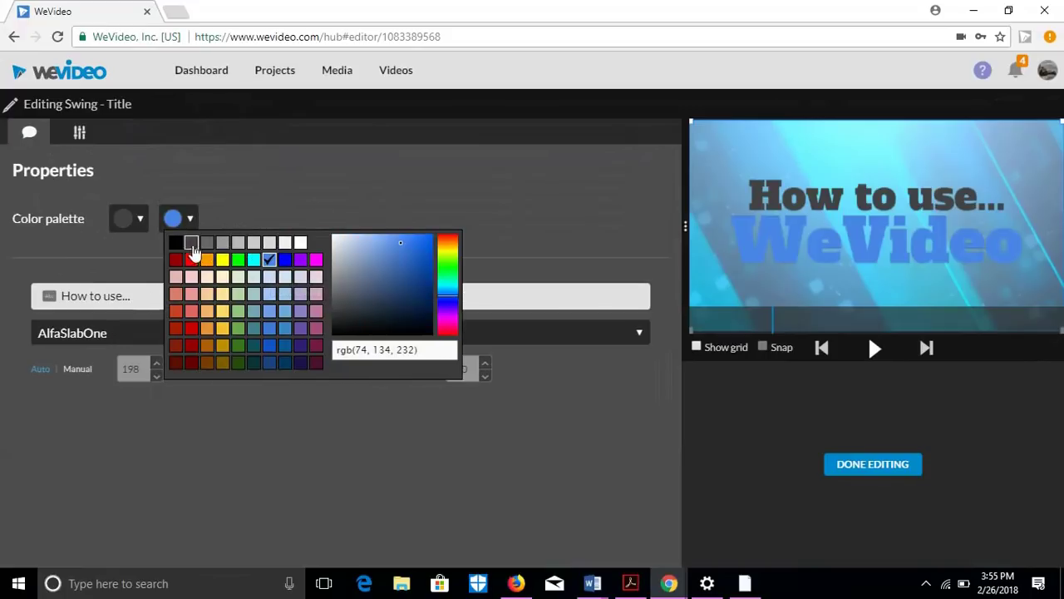
left_click(192, 244)
Make the WeVideo line pure blue and the 'How to use...' line a lighter blue
left_click(138, 223)
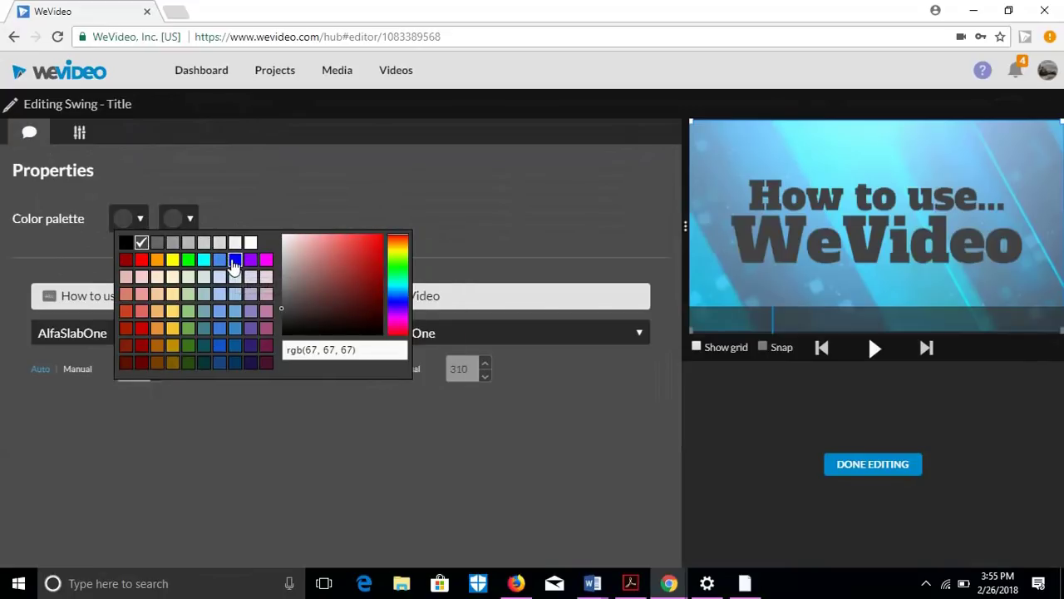
left_click(234, 261)
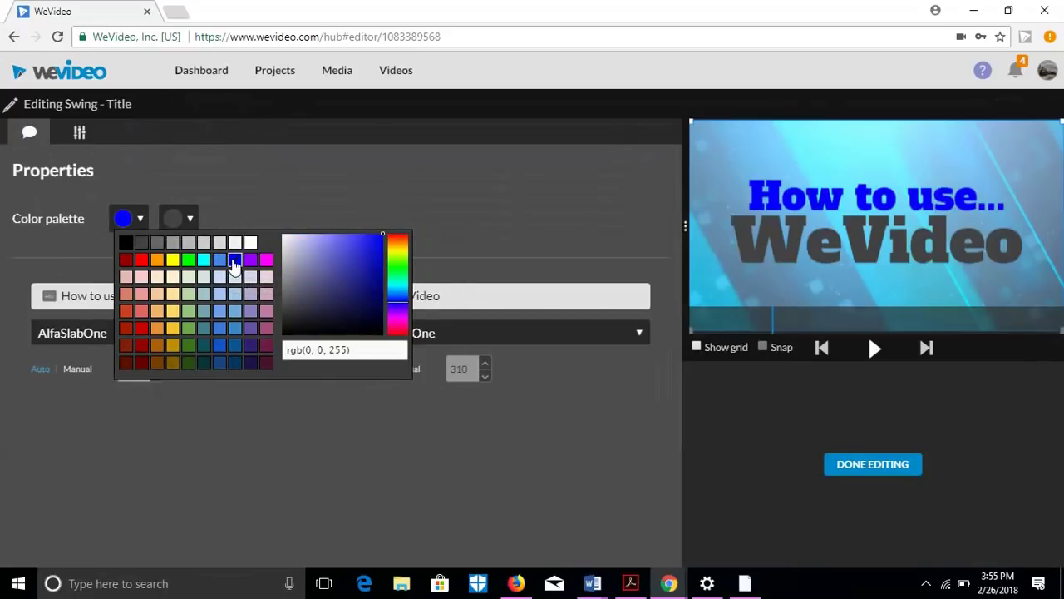
left_click(188, 219)
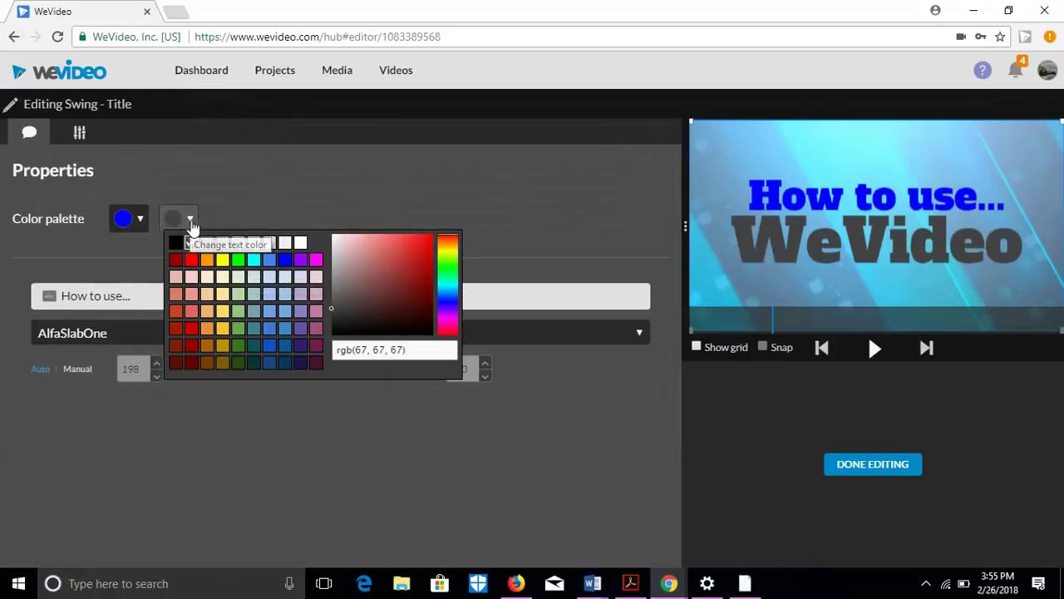
left_click(285, 261)
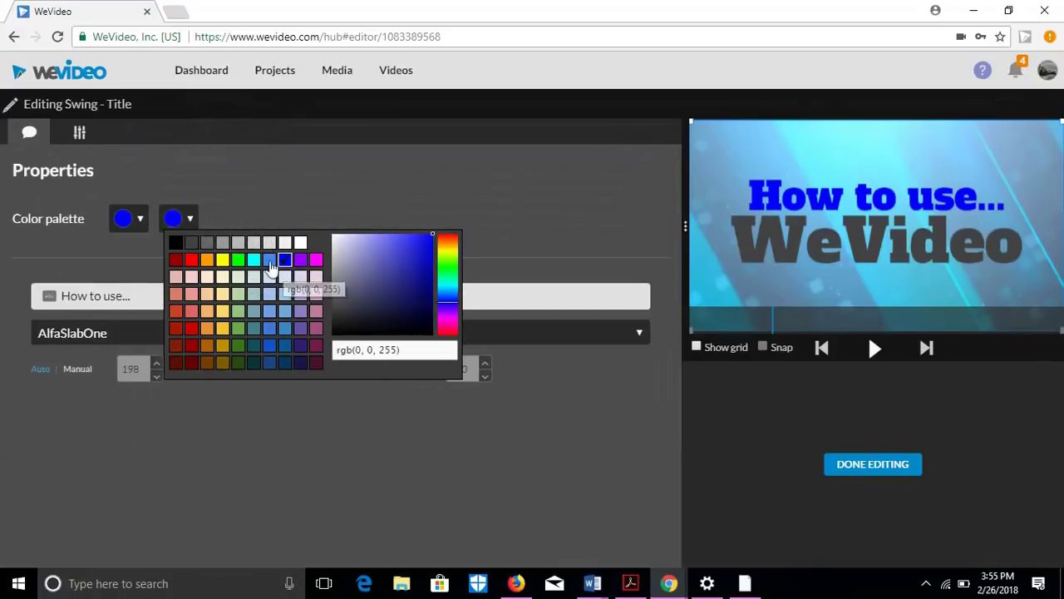
left_click(140, 219)
left_click(142, 242)
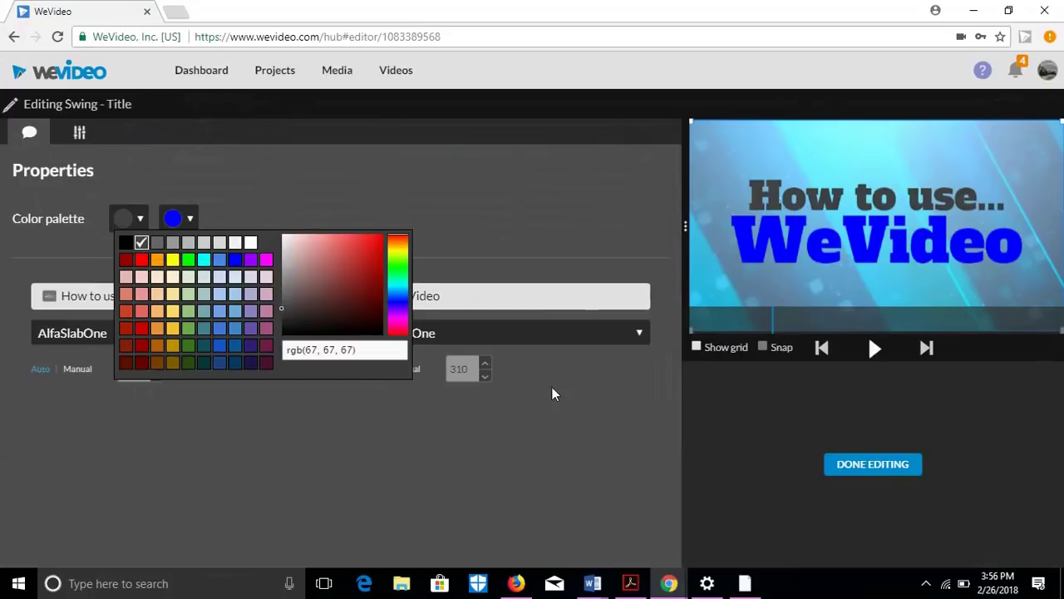
left_click(219, 260)
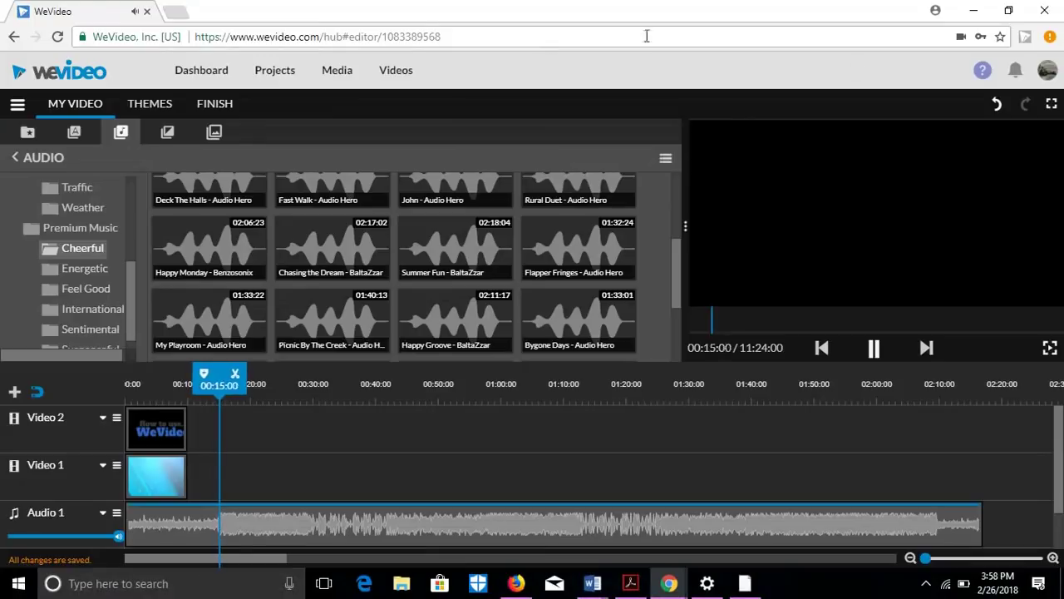
Pause the preview playback and show the text templates library
left_click(879, 349)
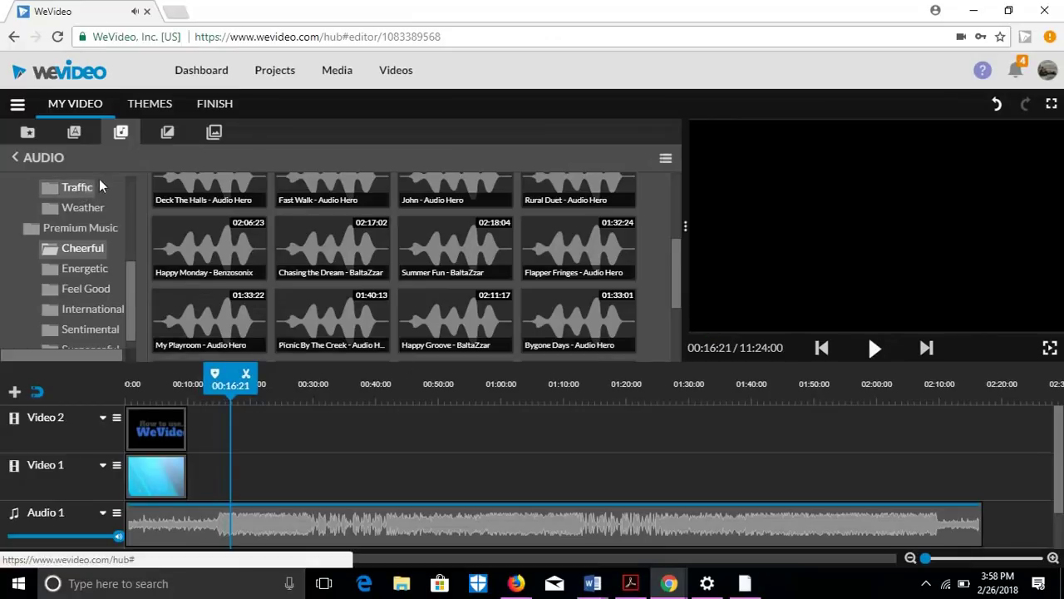
left_click(80, 141)
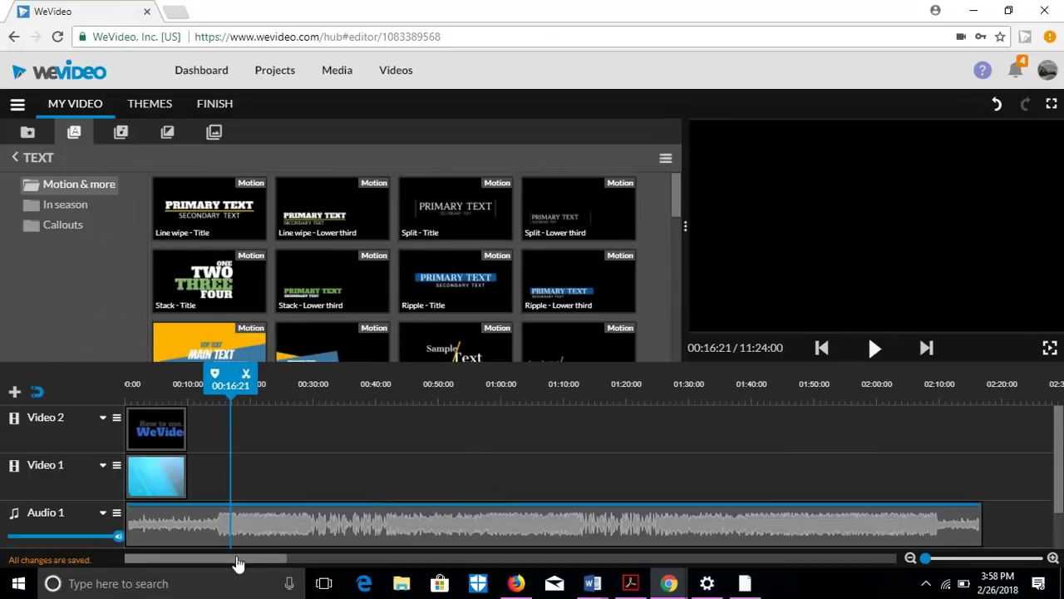
Preview the St. Patricks Day template in In season, then the Pointer callout in Callouts
left_click_drag(236, 561, 314, 561)
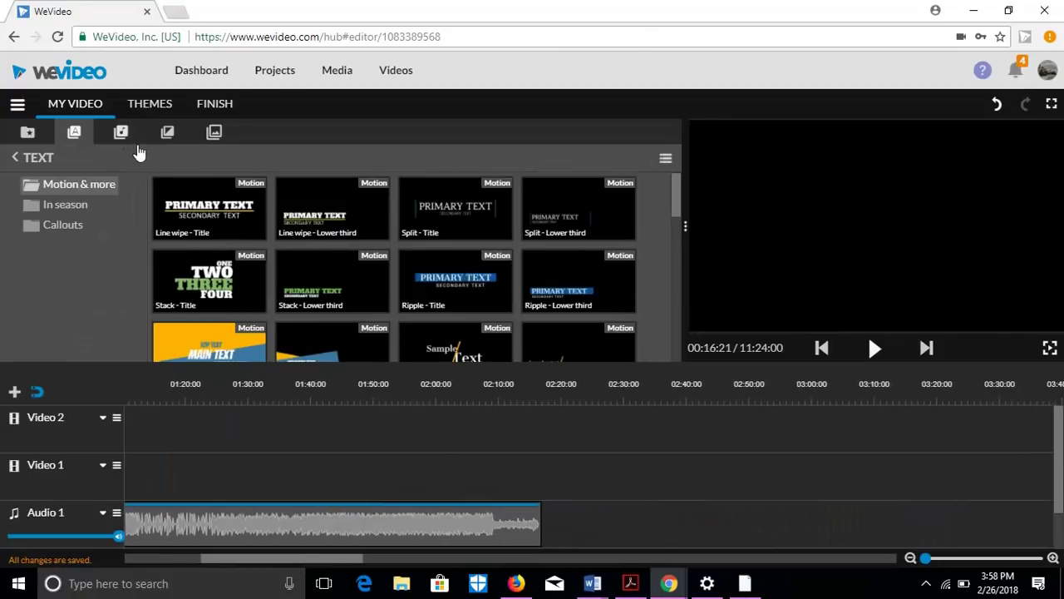
left_click(28, 132)
left_click(74, 132)
left_click(70, 205)
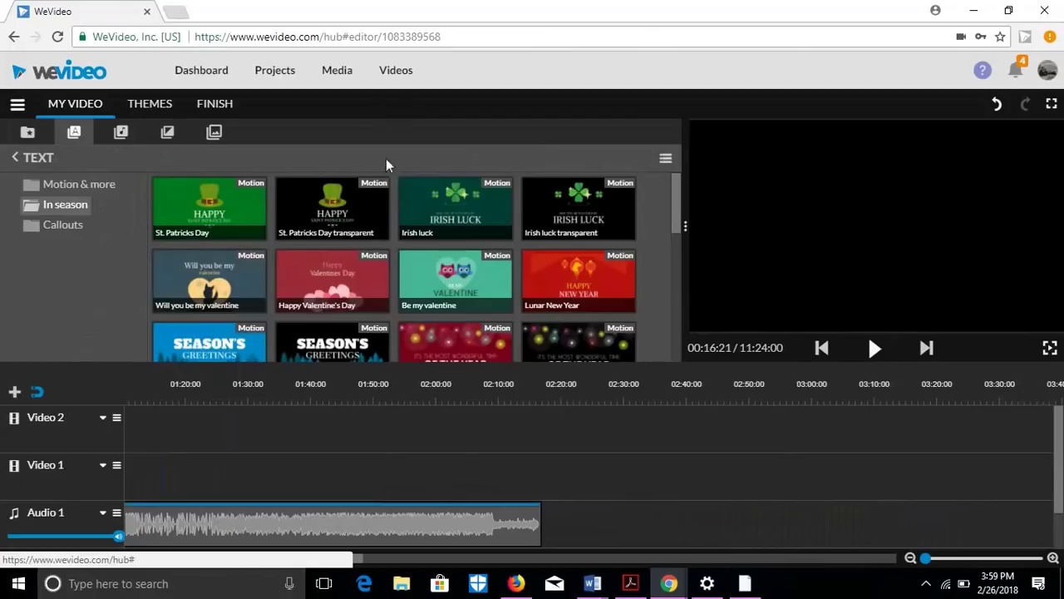
left_click(256, 217)
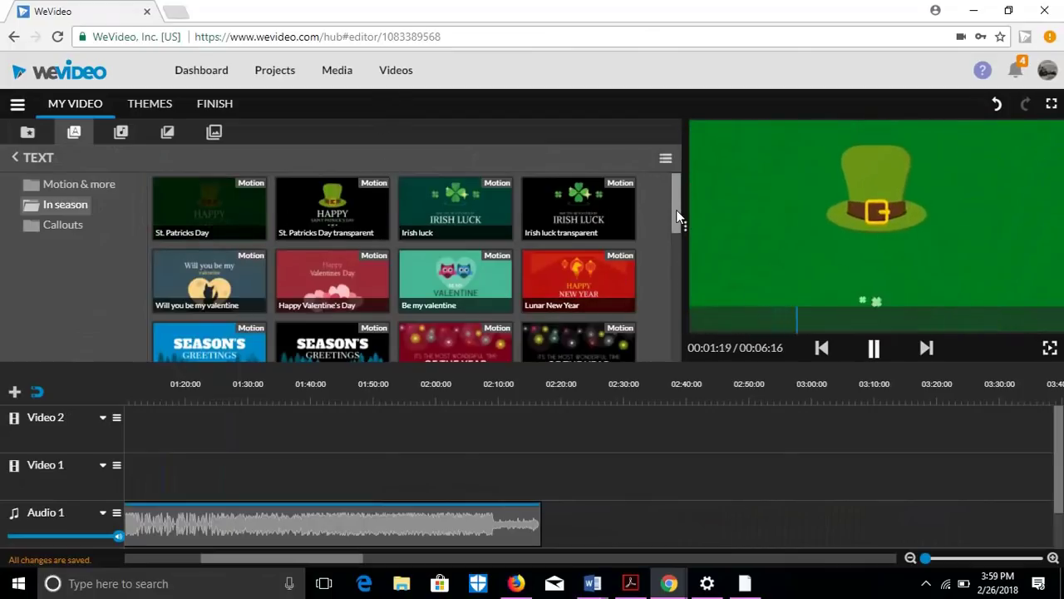
left_click_drag(676, 209, 668, 332)
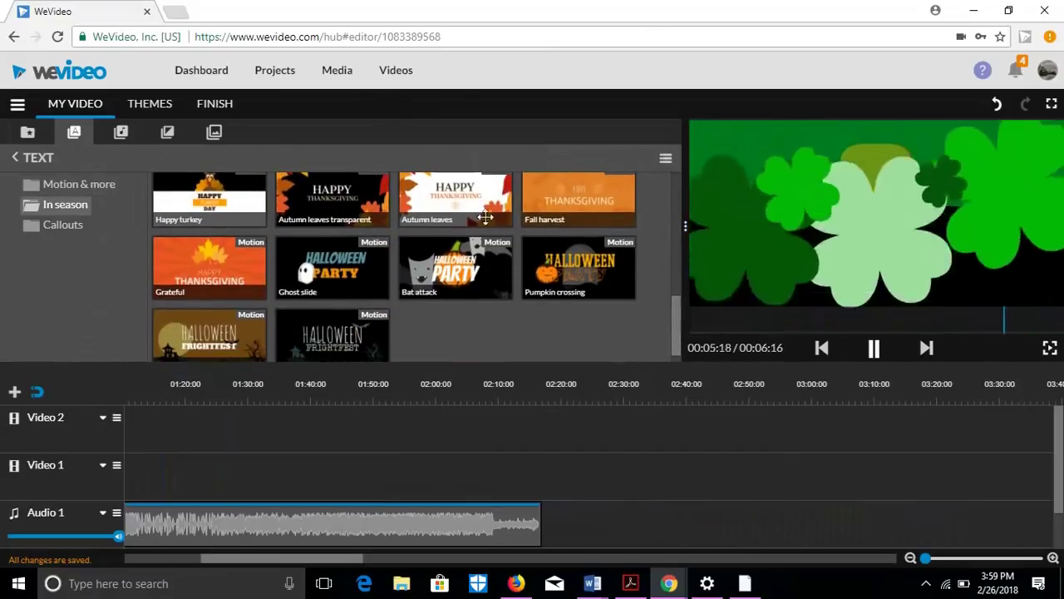
left_click(63, 225)
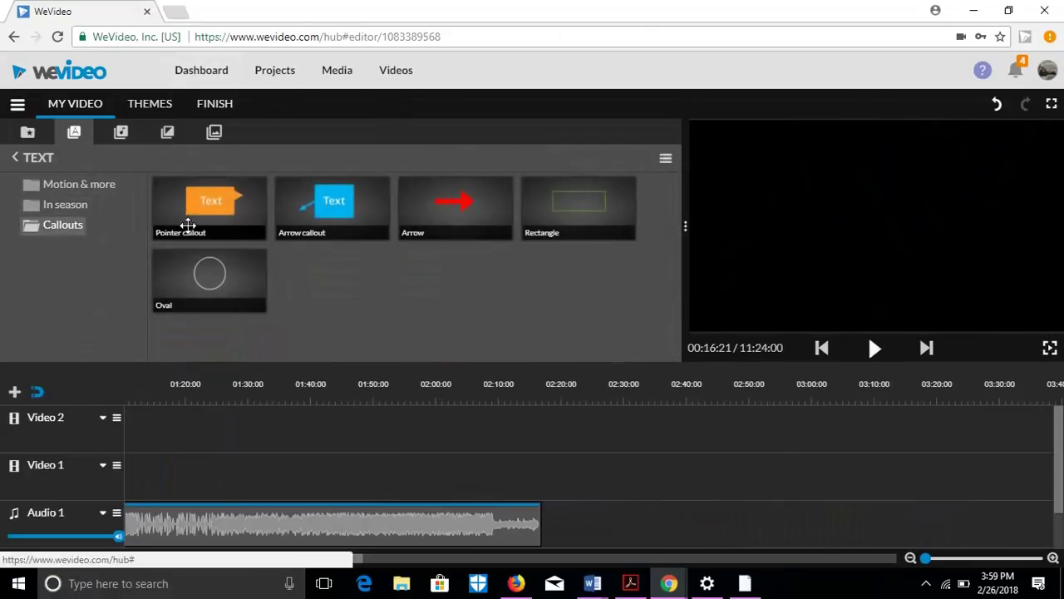
left_click(224, 223)
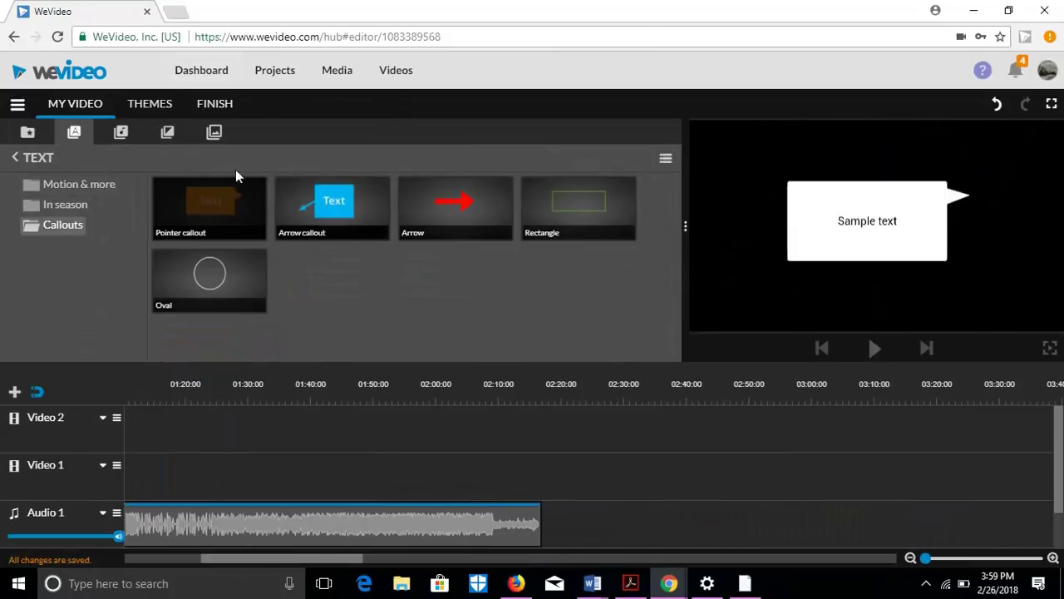
Preview the Moment Of Inspiration, Inspired - Mega Music and Hard Day free music tracks
left_click(120, 133)
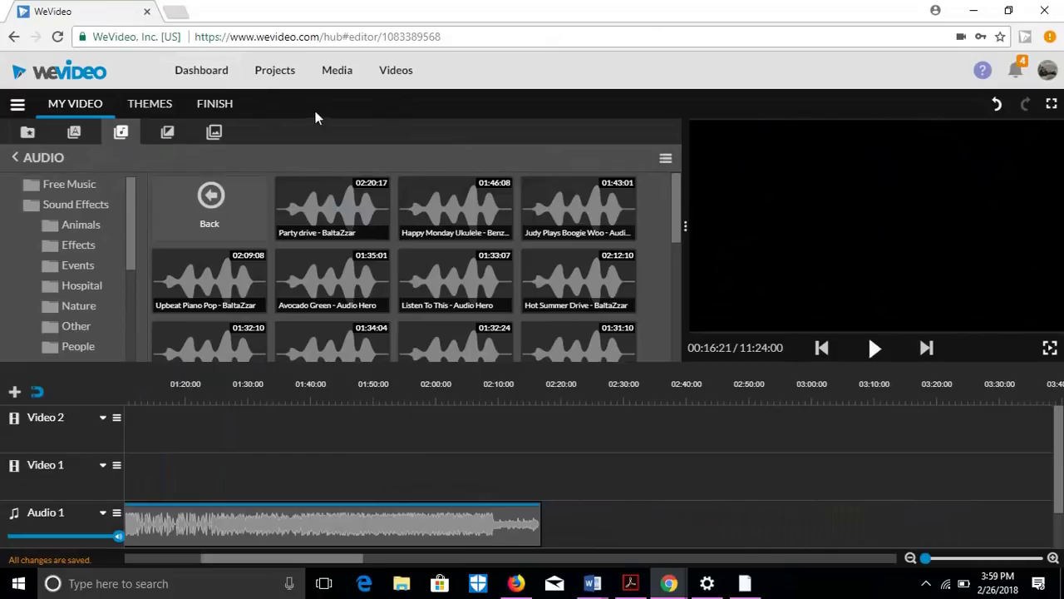
left_click(75, 184)
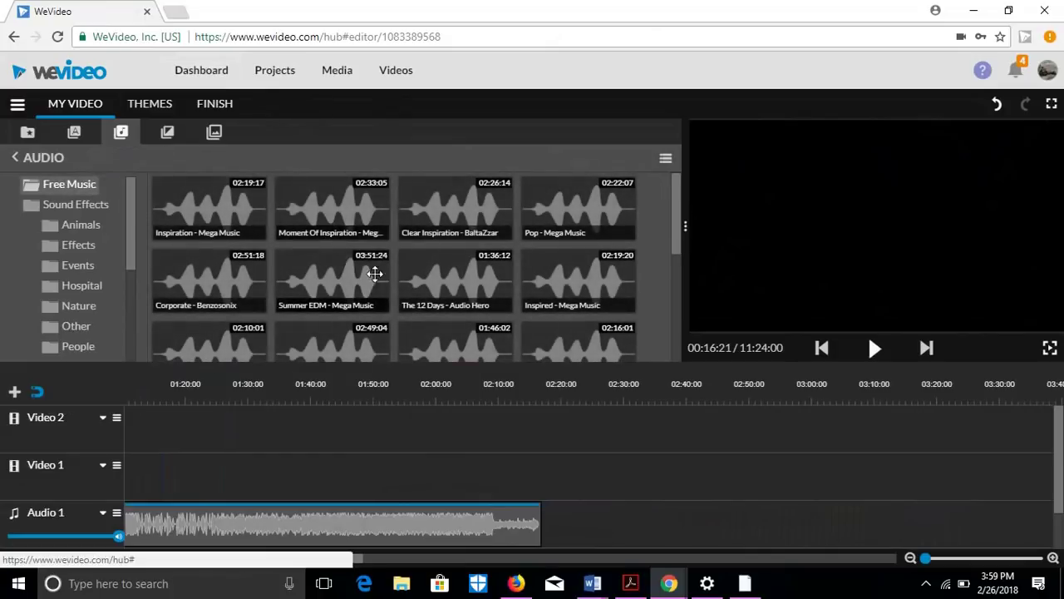
left_click(361, 210)
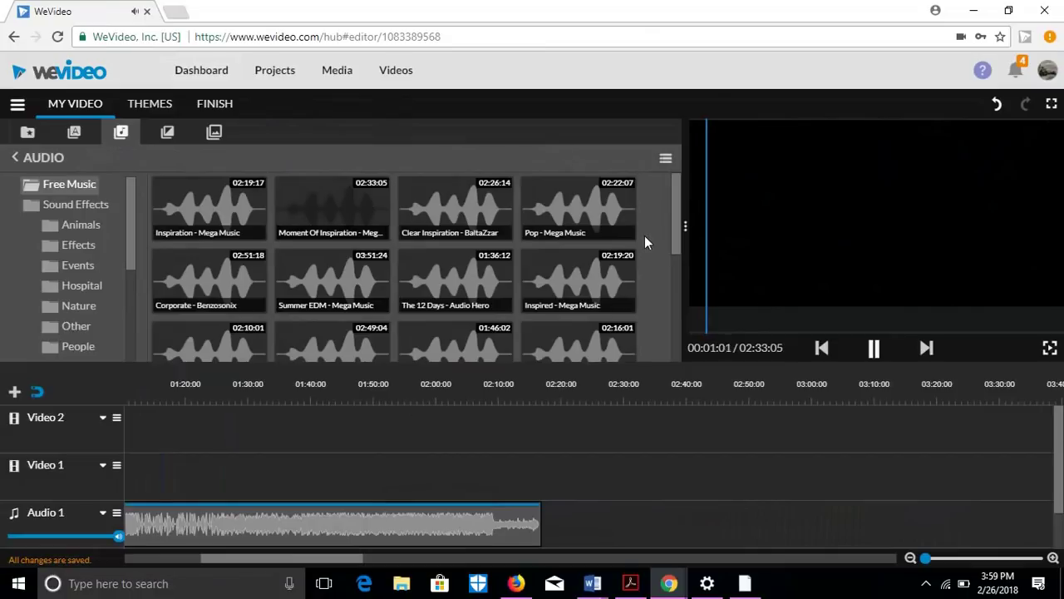
left_click(603, 298)
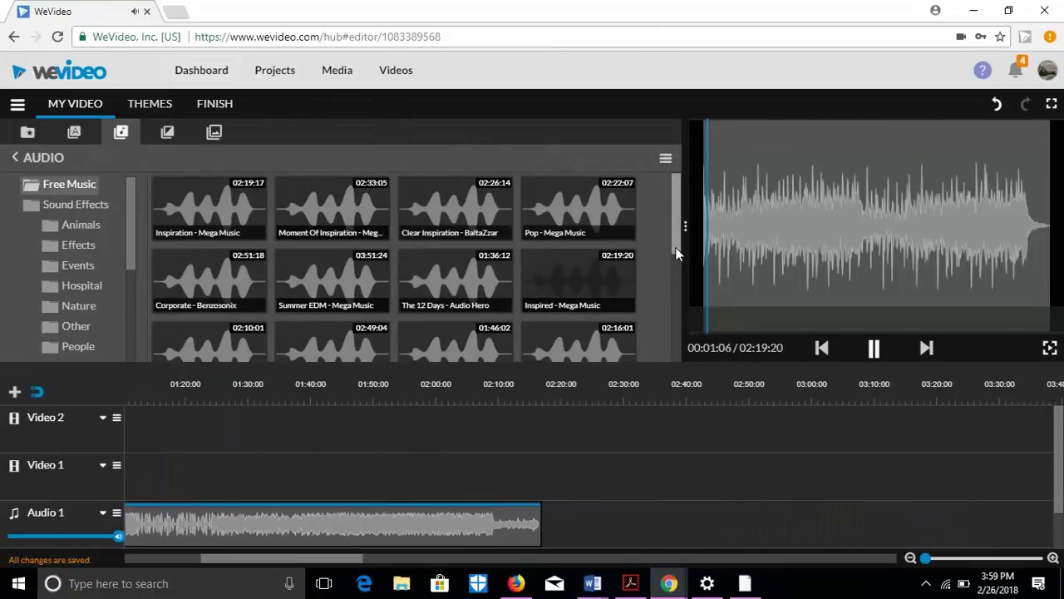
left_click_drag(675, 254, 679, 306)
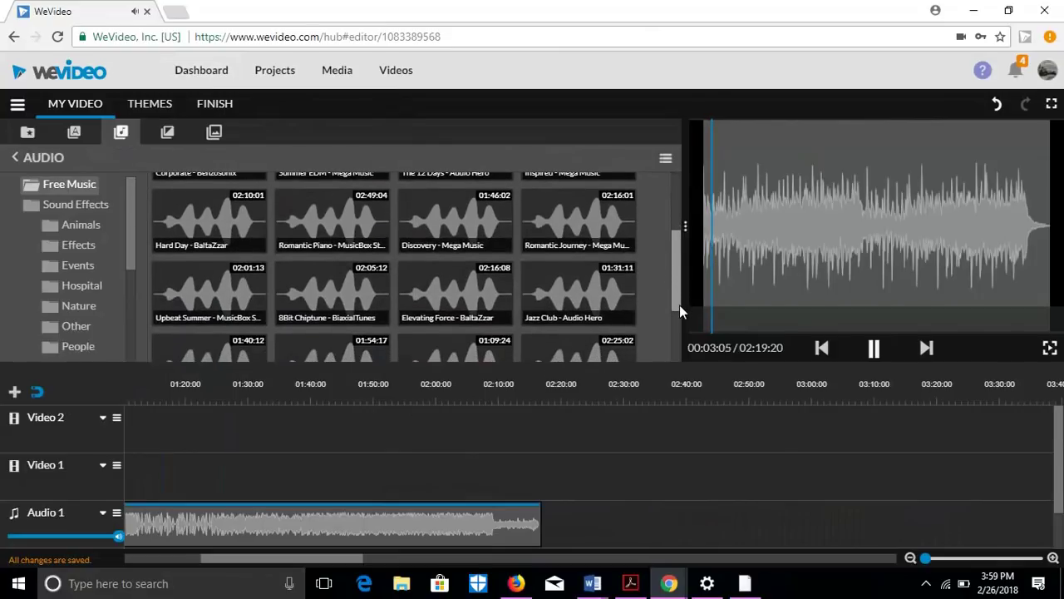
left_click(209, 223)
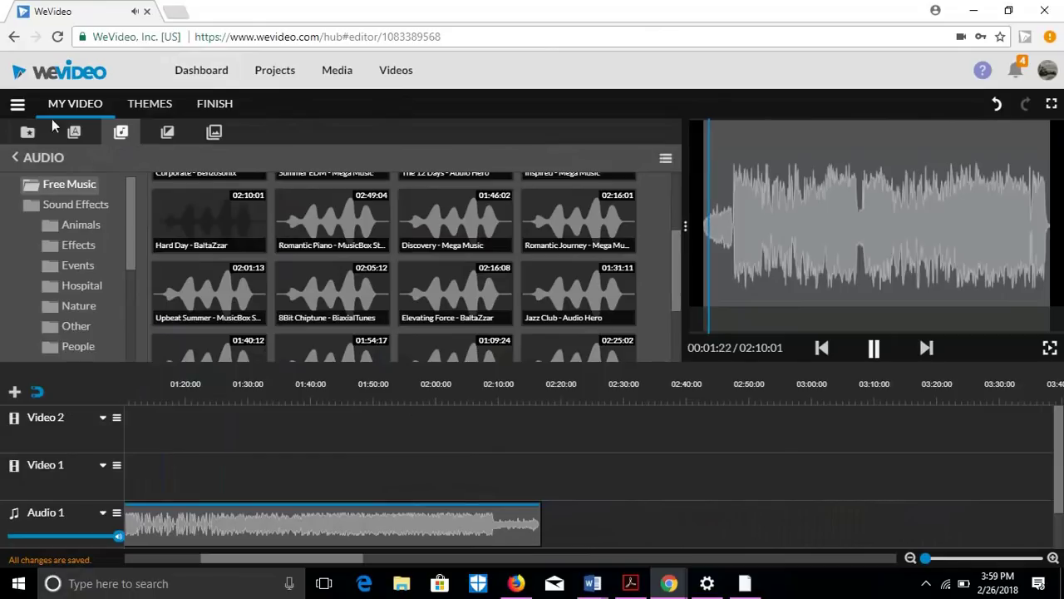
left_click(167, 131)
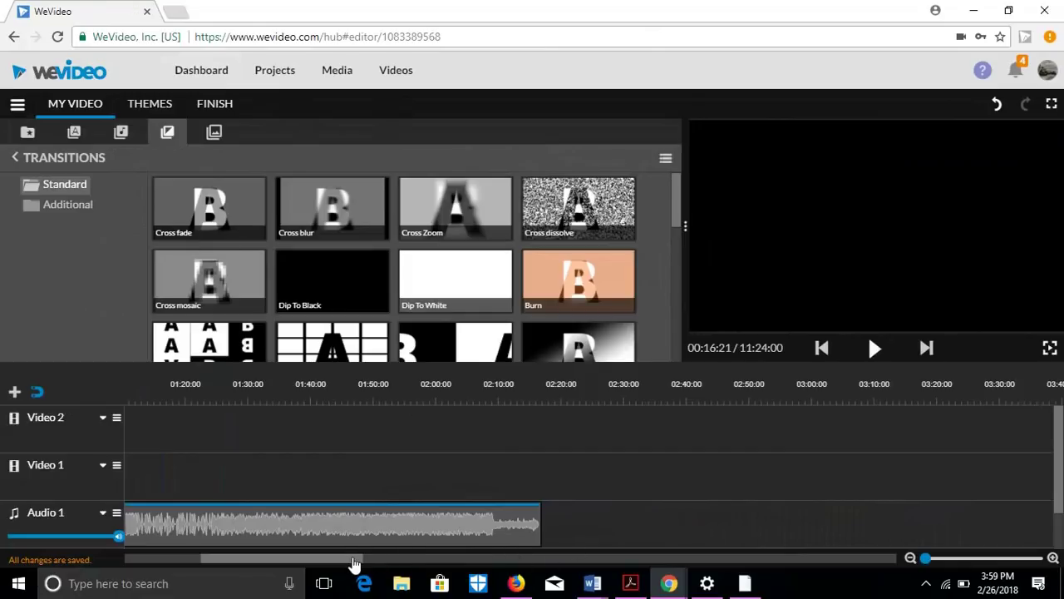
left_click_drag(353, 564, 290, 558)
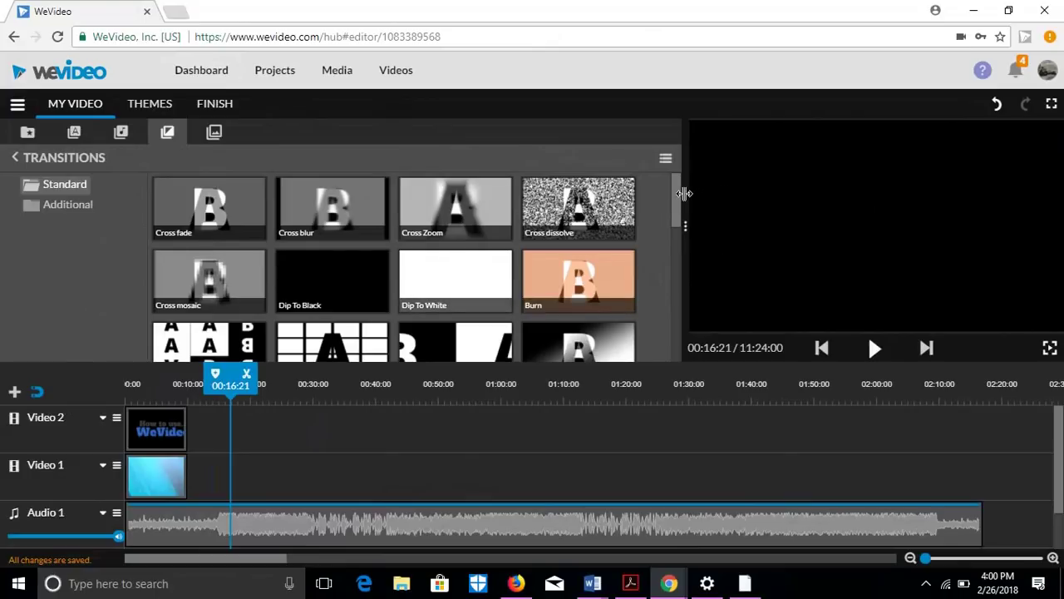
left_click_drag(673, 196, 671, 355)
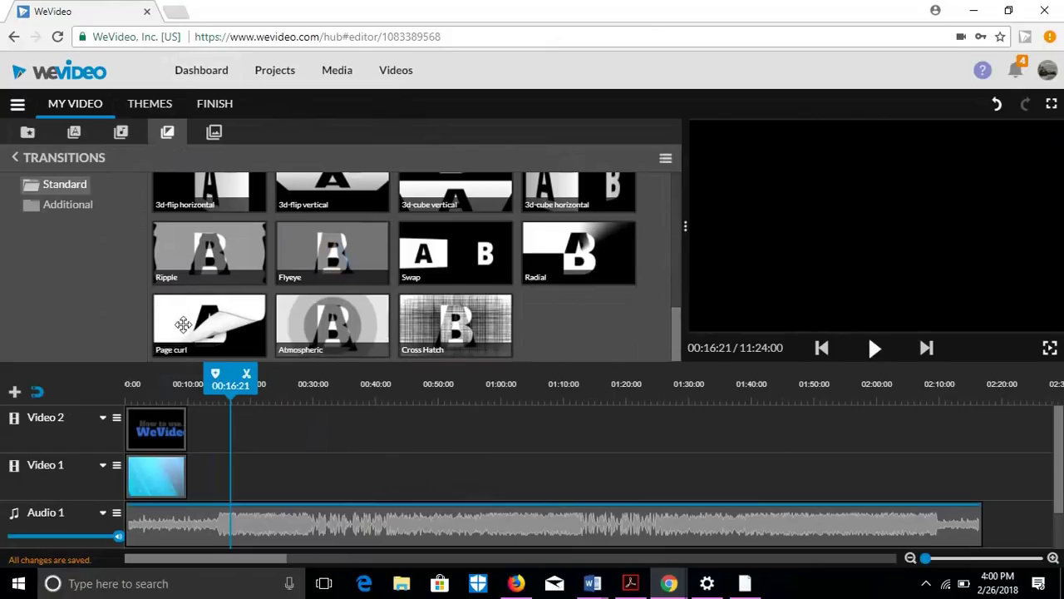
left_click(168, 259)
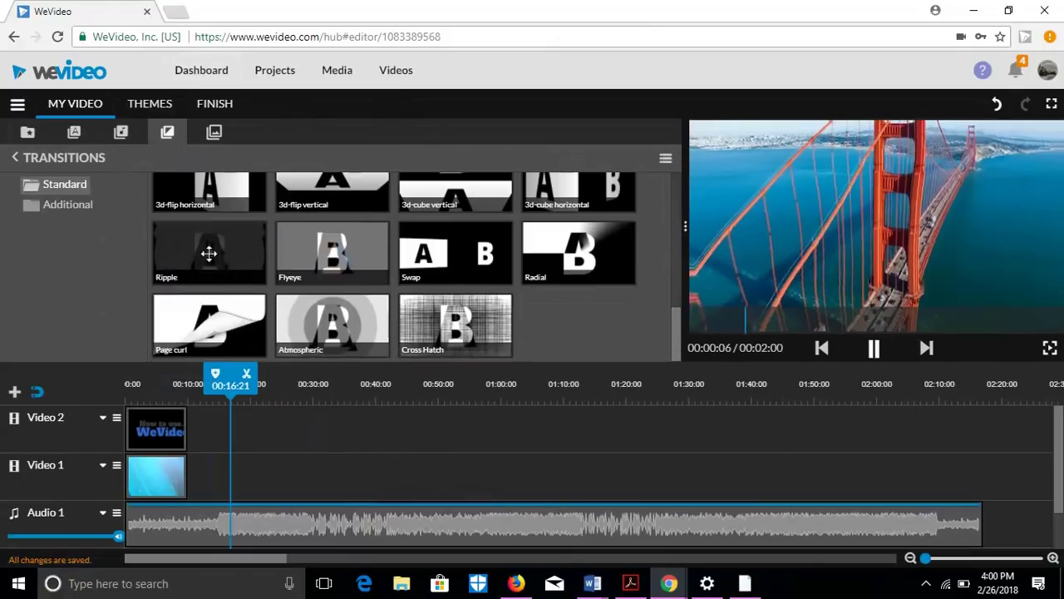
left_click(56, 197)
left_click(473, 226)
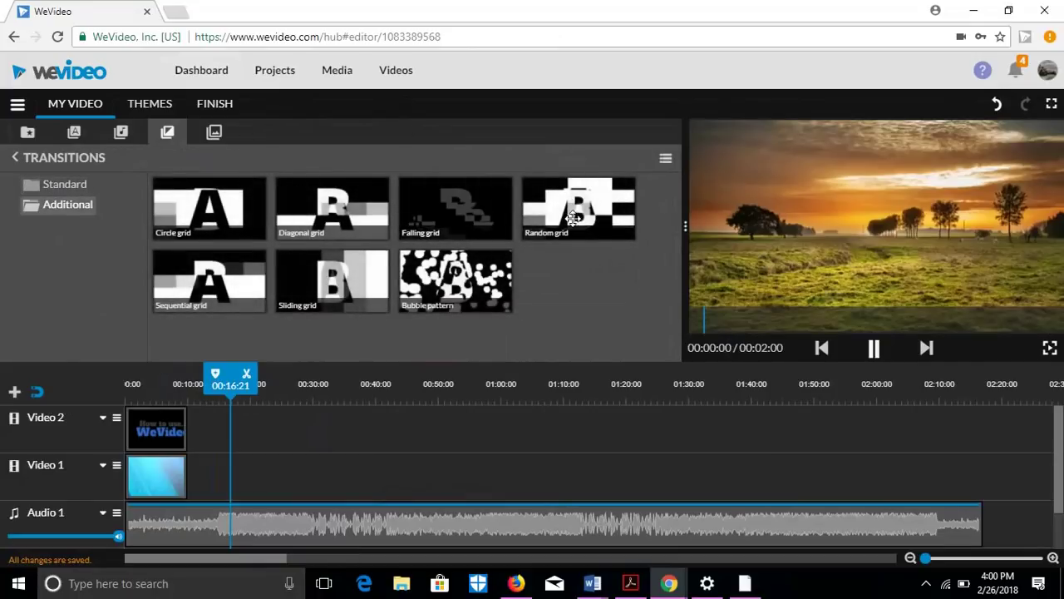
left_click(428, 301)
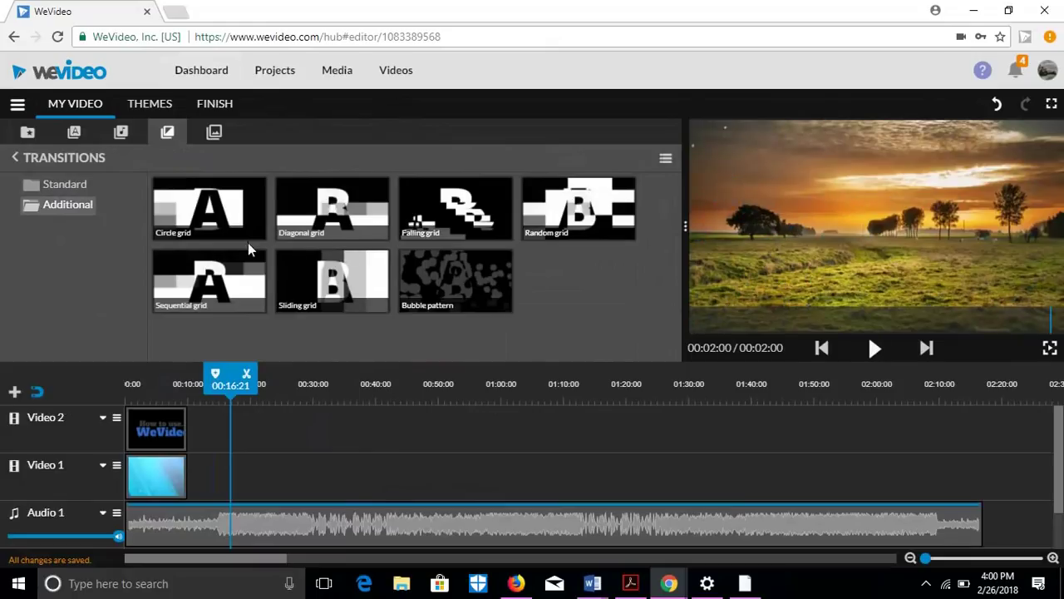
left_click(225, 218)
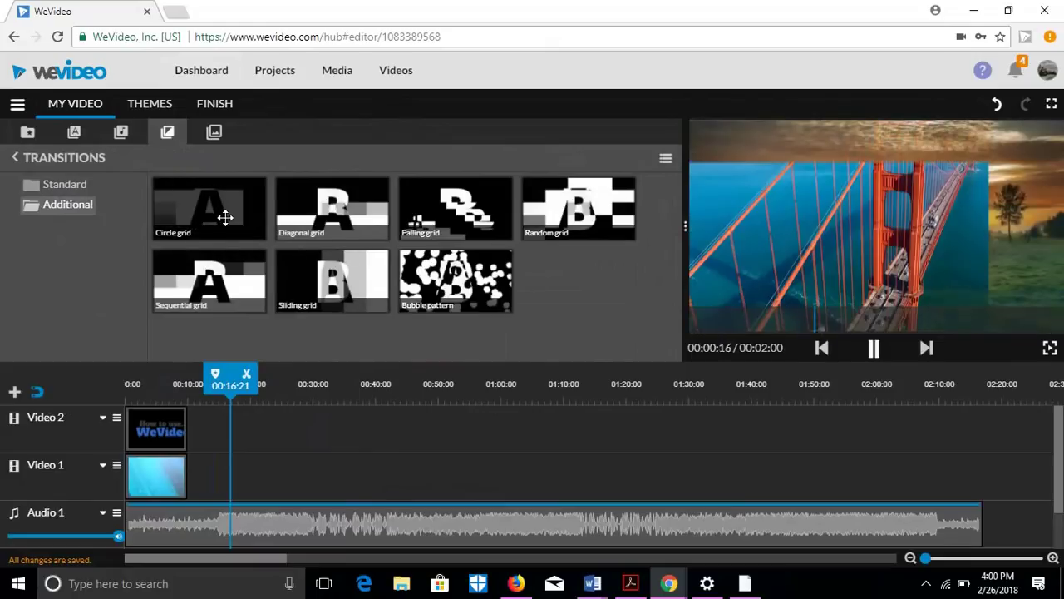
left_click(351, 283)
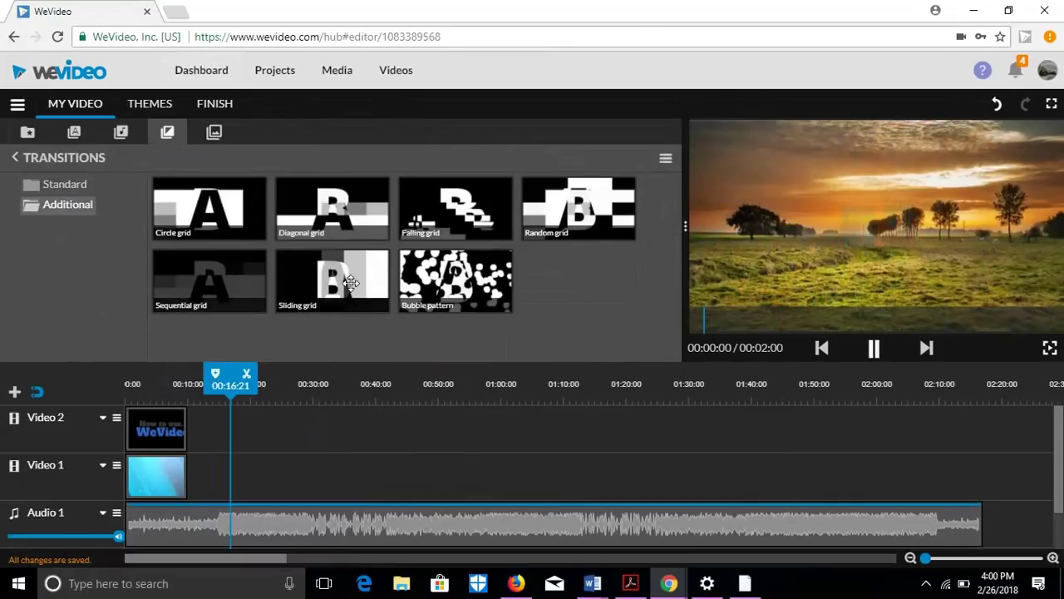
left_click(342, 301)
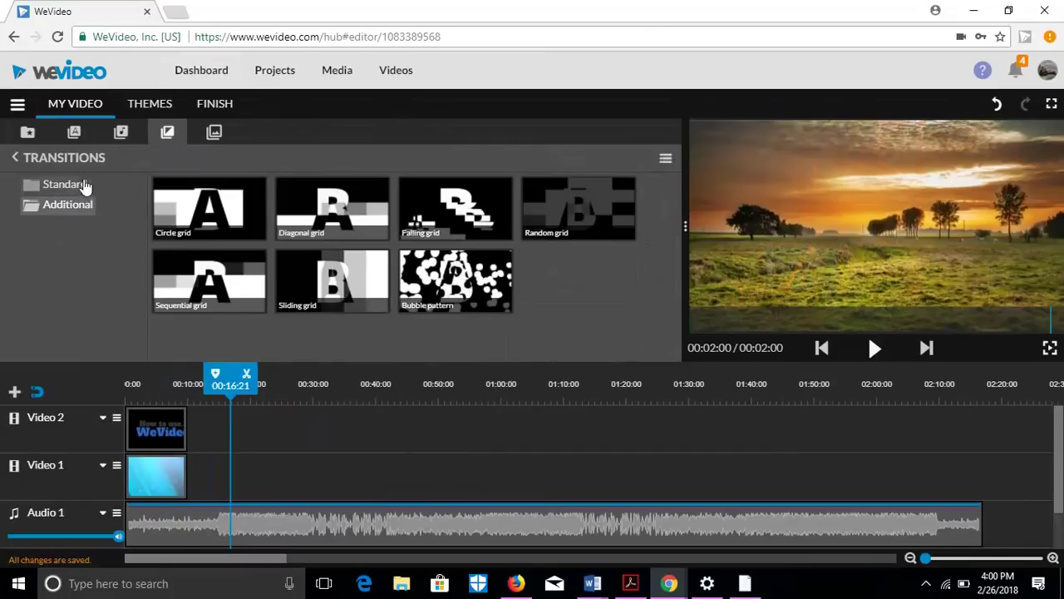
left_click(83, 184)
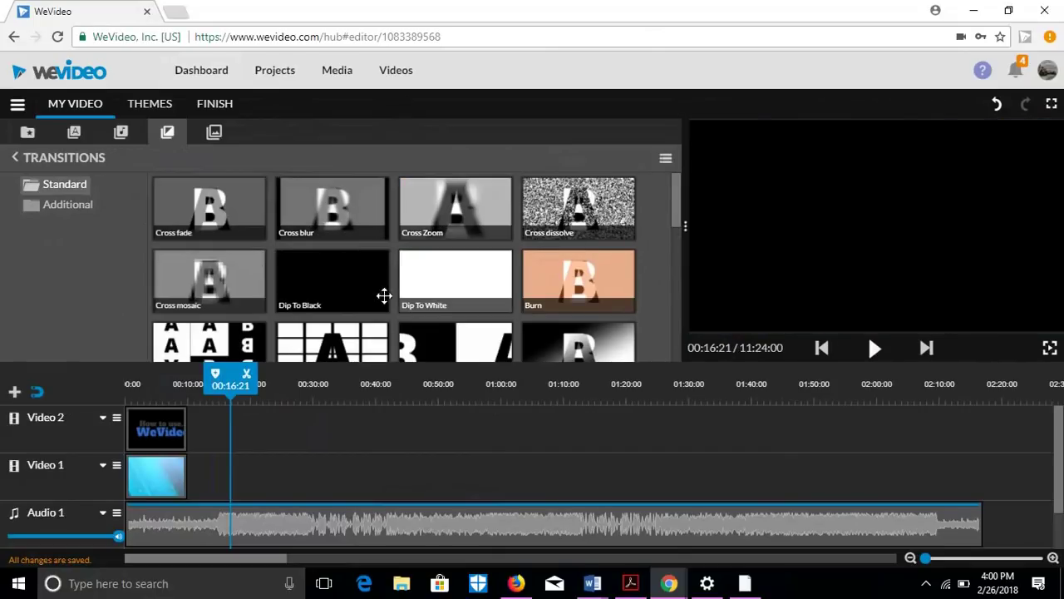
Drop the Curtains transition onto the end of the Video 2 title clip
scroll(380, 296, "down", 3)
mouse_move(209, 262)
left_mouse_down()
mouse_move(218, 430)
mouse_move(193, 432)
left_mouse_up()
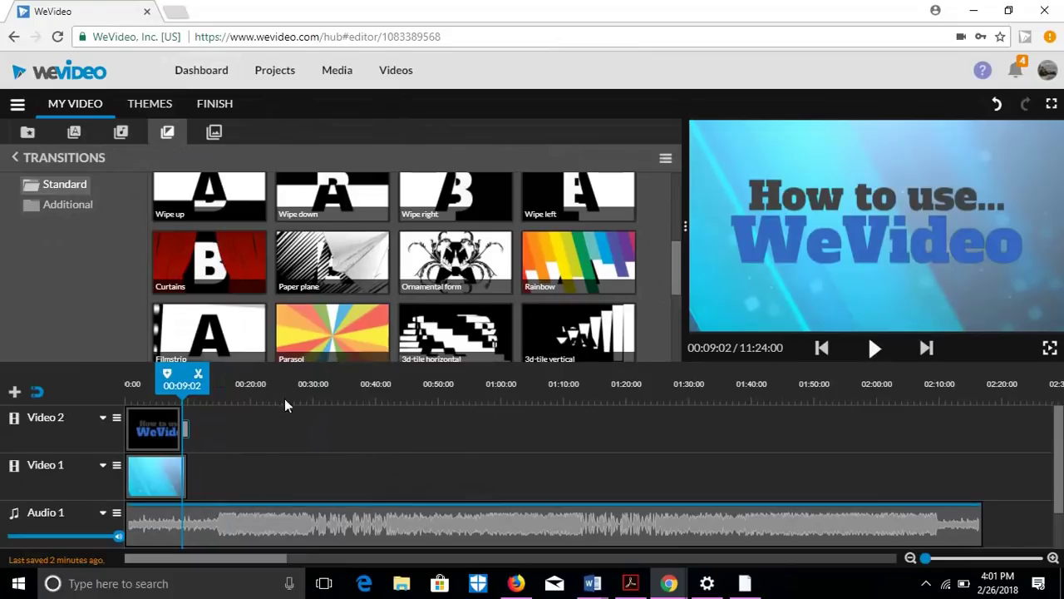
left_click_drag(282, 565, 372, 566)
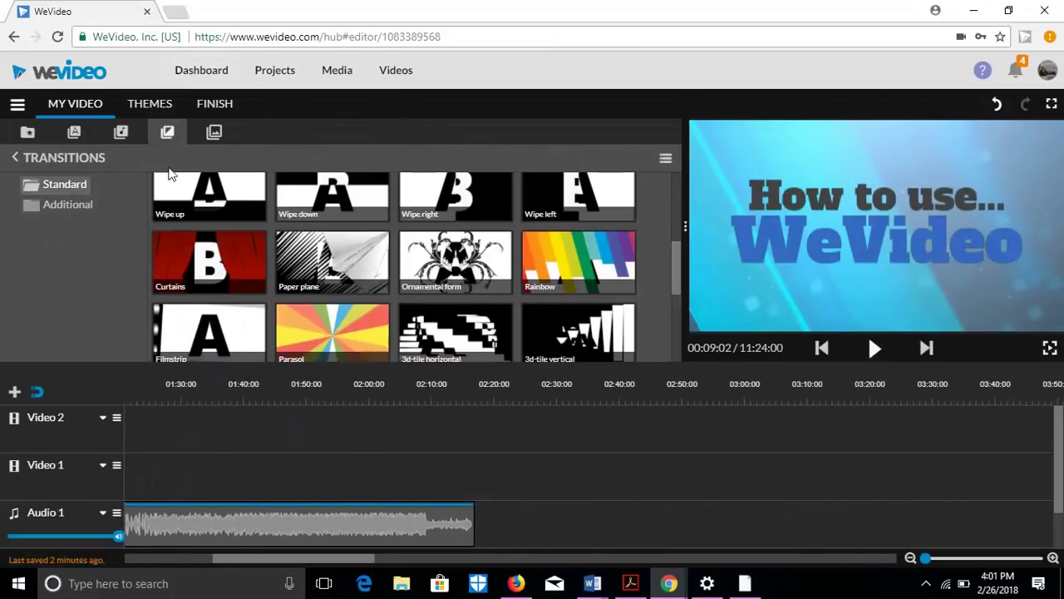
Preview the Bad Screen and star overlays in Graphics > Overlays
left_click(219, 138)
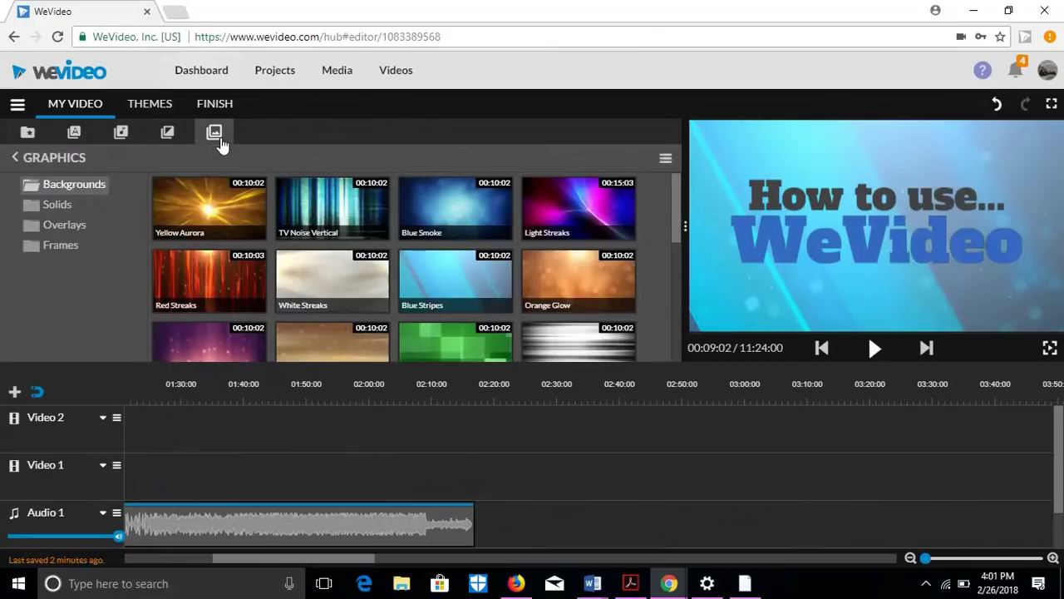
left_click(73, 226)
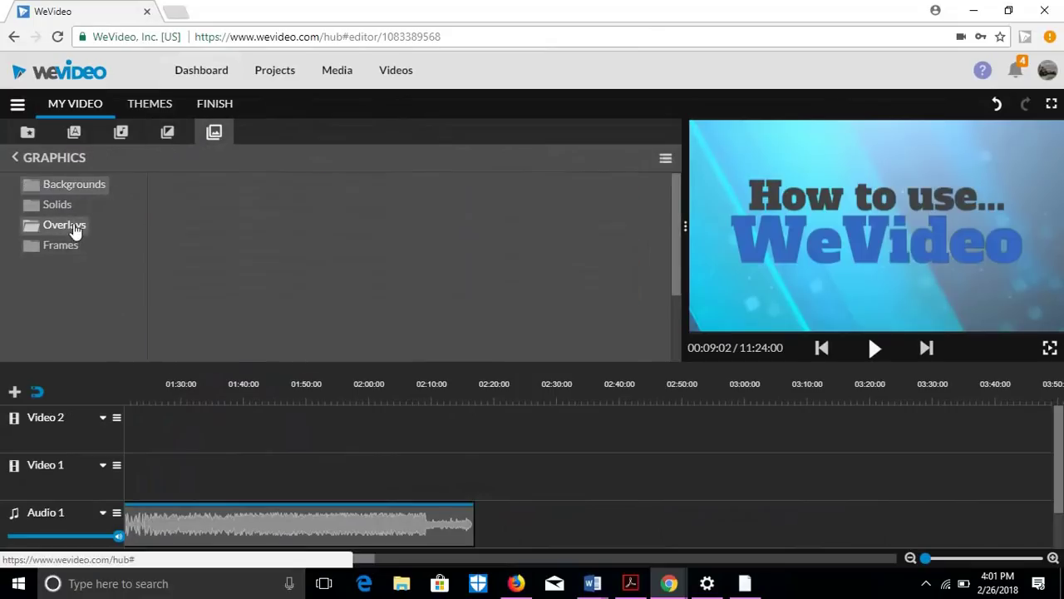
mouse_move(678, 244)
left_mouse_down()
mouse_move(681, 341)
mouse_move(681, 234)
left_mouse_up()
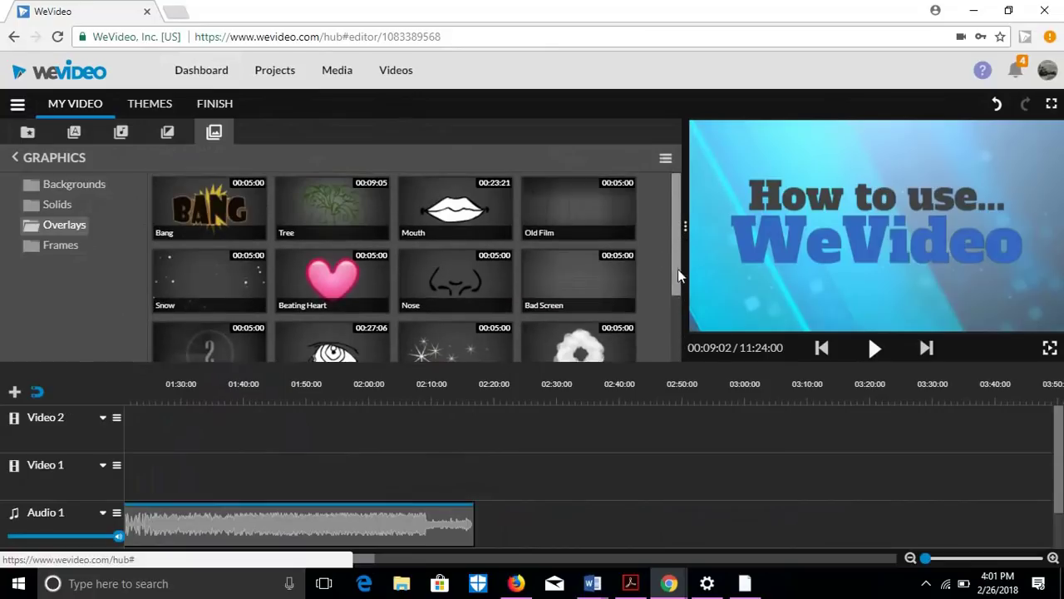
scroll(663, 304, "down", 2)
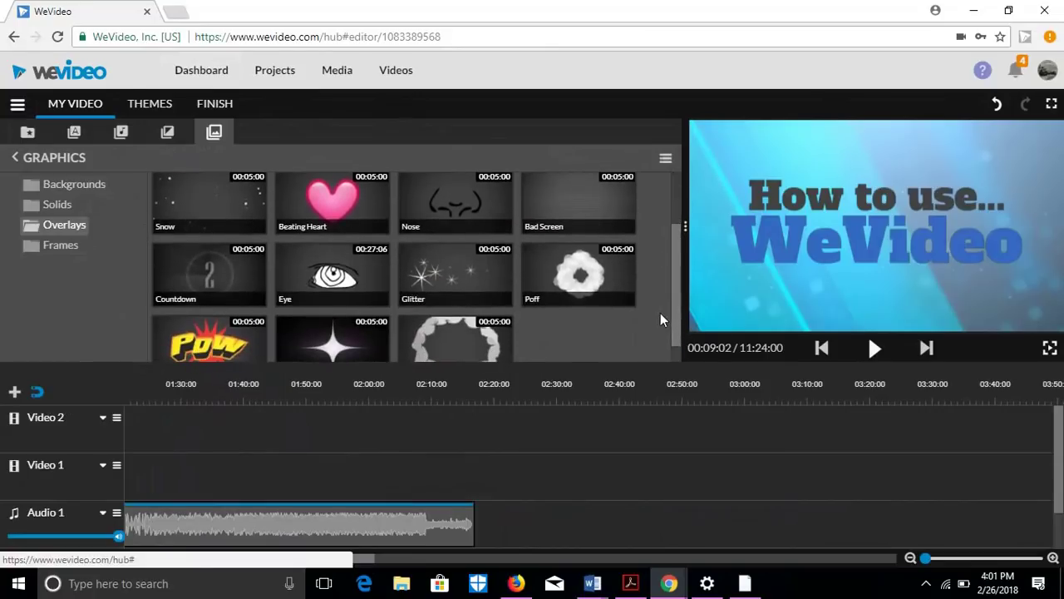
left_click(575, 201)
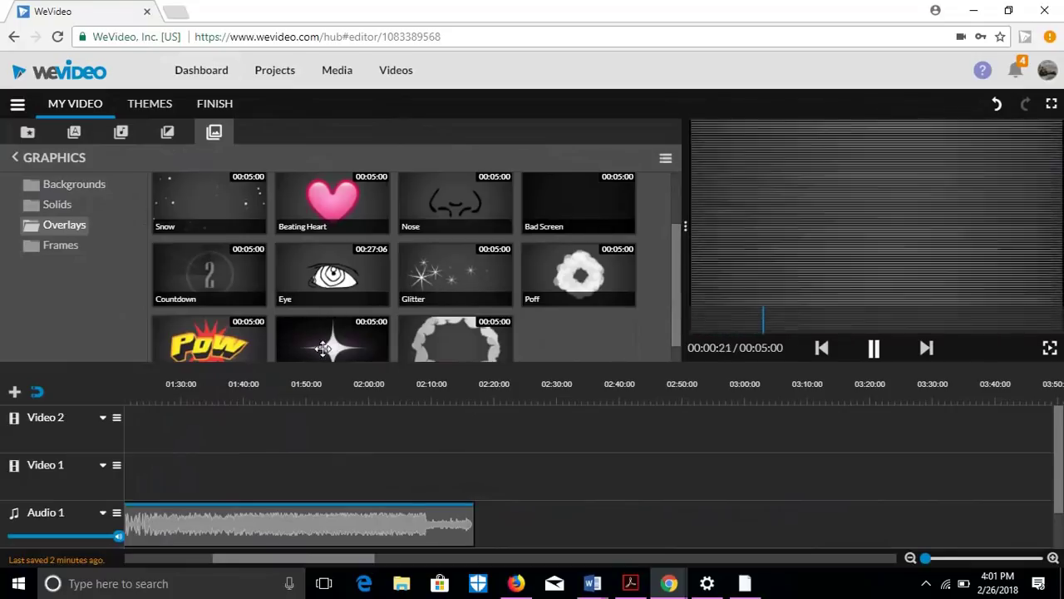
left_click(325, 348)
left_click(471, 416)
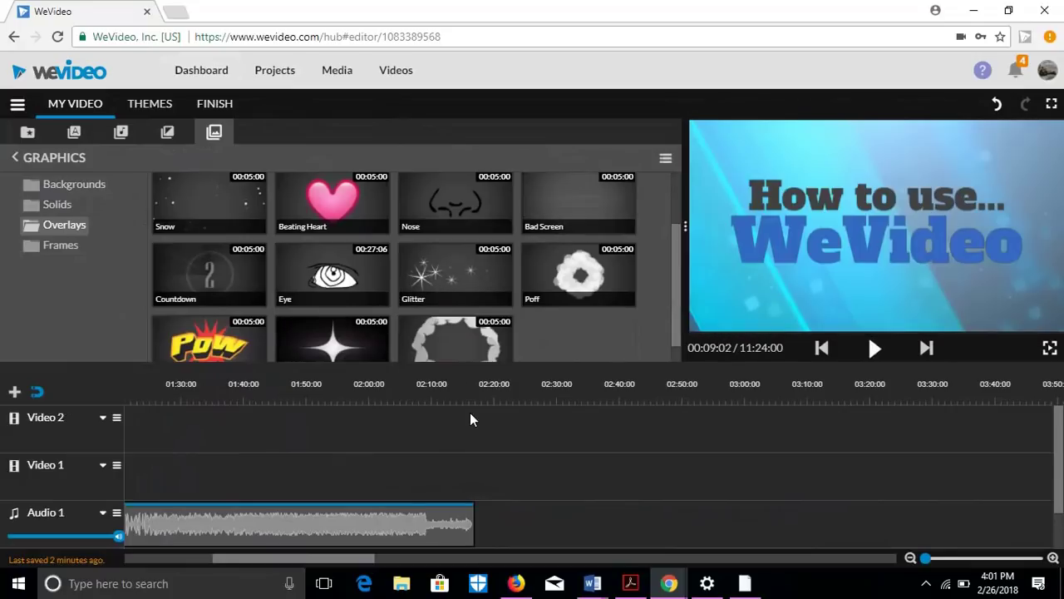
Place the star and Bad Screen overlays side by side on Video 2 around 02:19–02:24
left_click_drag(323, 356, 529, 441)
left_click(530, 439)
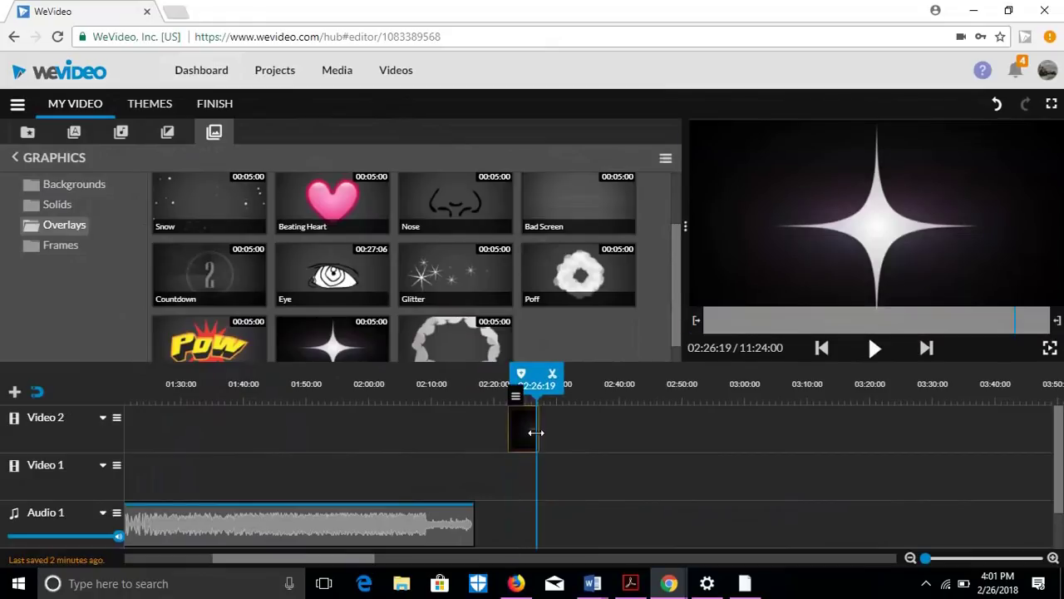
left_click(521, 432)
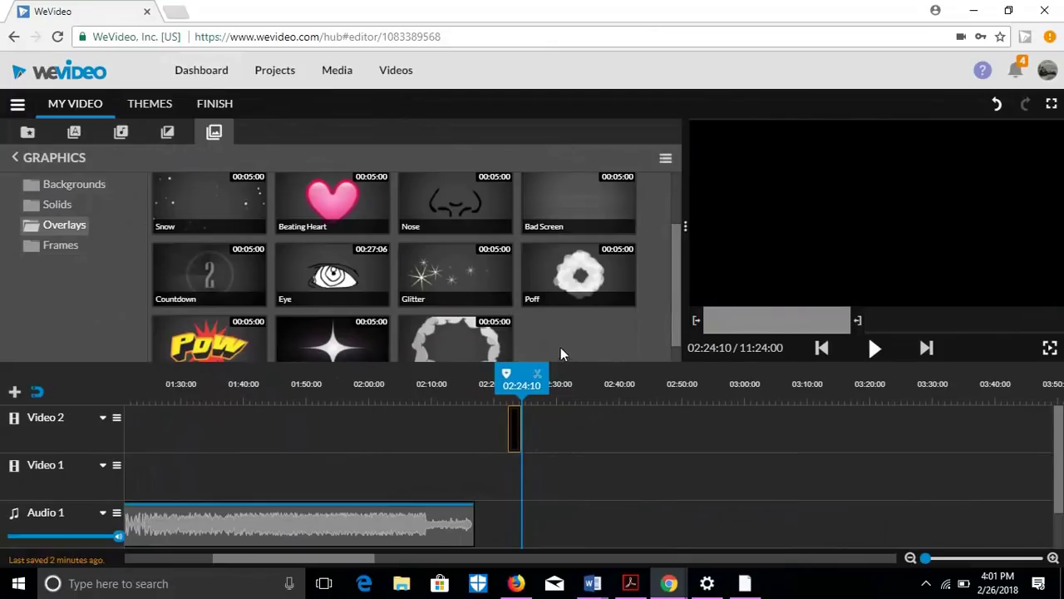
left_click(523, 225)
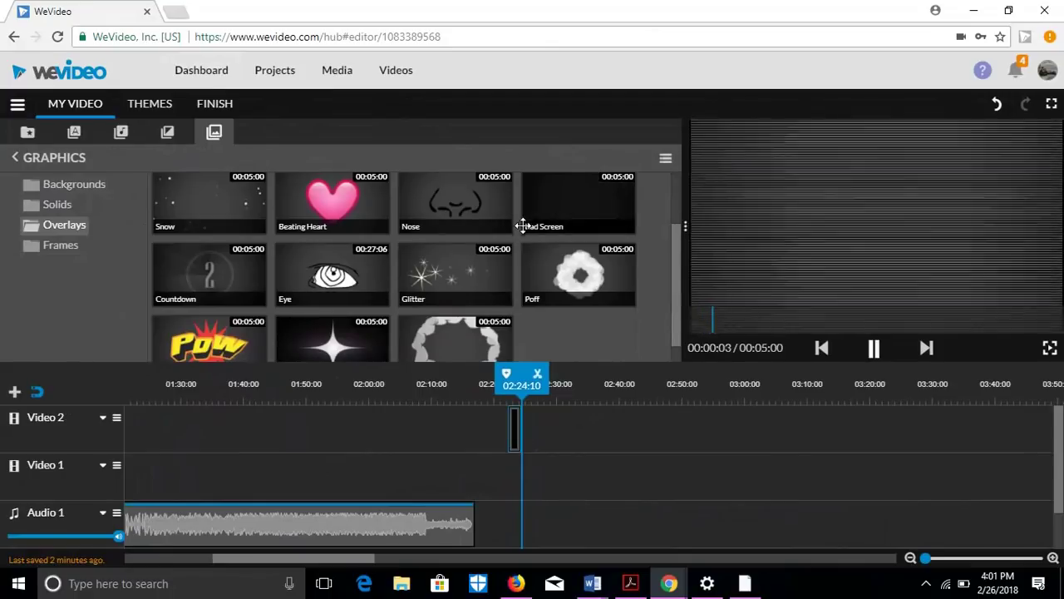
left_click_drag(523, 225, 492, 443)
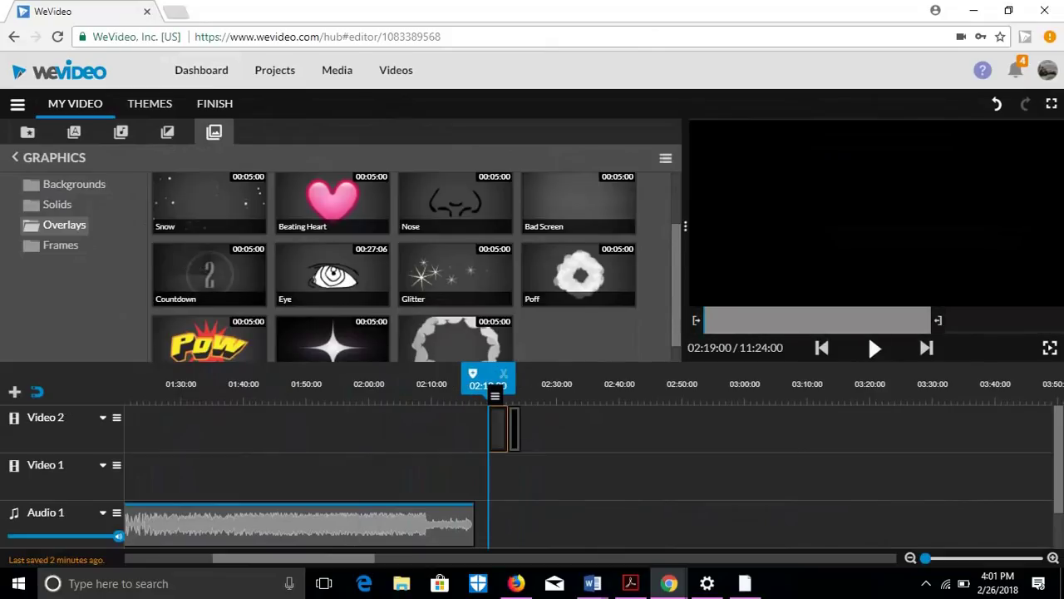
Place the Countdown overlay at the timeline start, pushing the title and Blue Stripes to 00:05, then rewind
left_click_drag(301, 555, 213, 551)
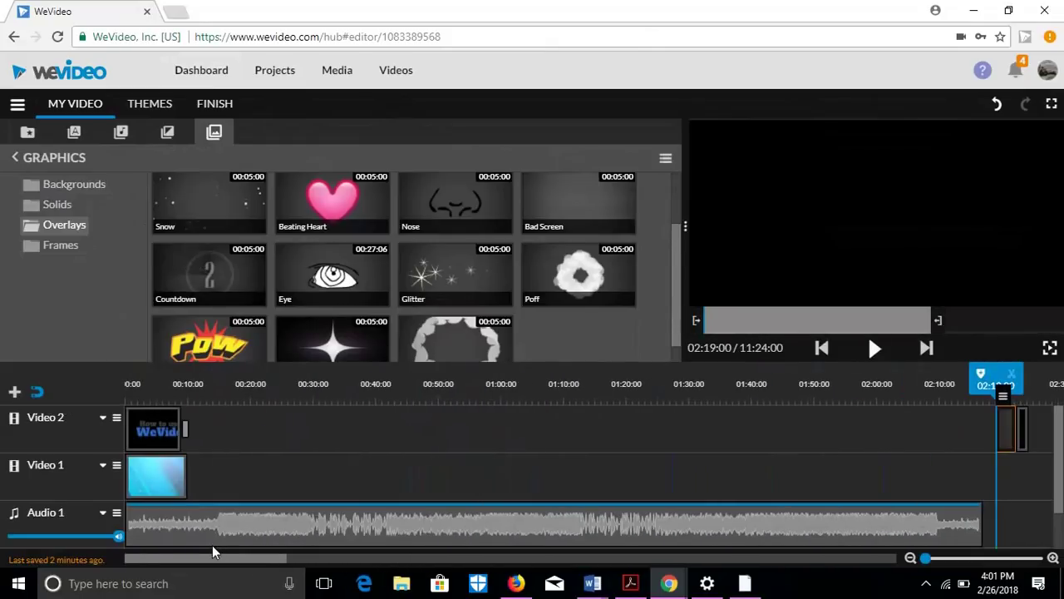
left_click_drag(202, 264, 197, 476)
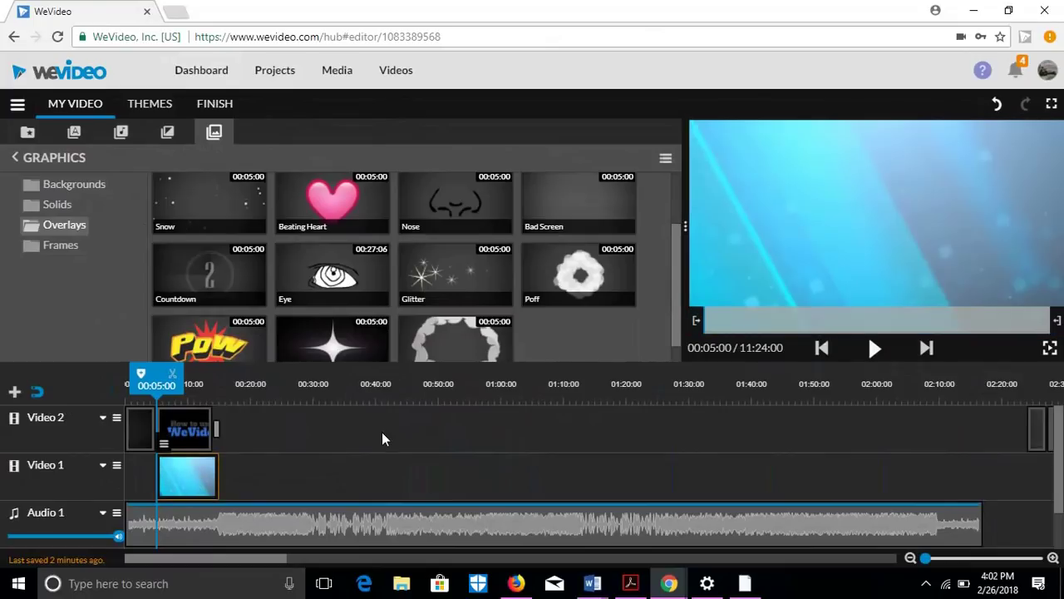
left_click(821, 349)
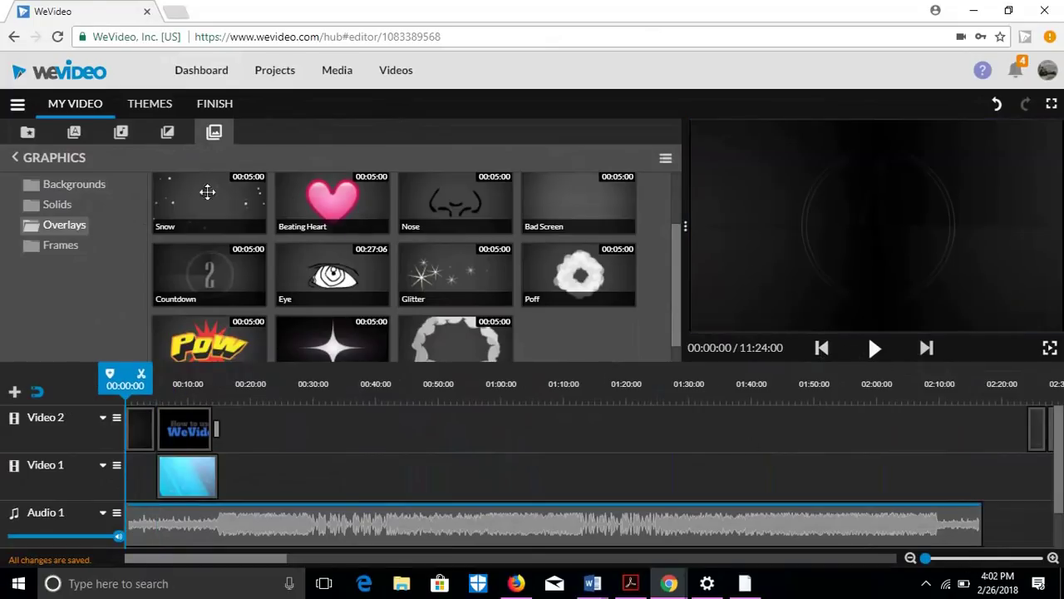
Preview the Premium Music Cheerful track 'Chasing the Dream' and add it to Audio 1 at 02:17:02
left_click(122, 135)
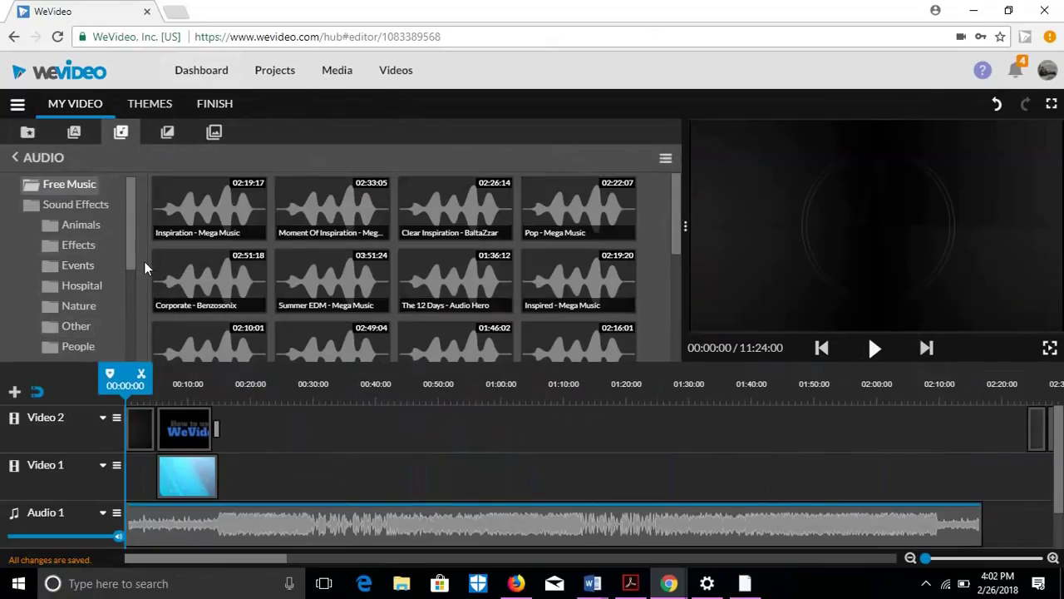
left_click_drag(135, 254, 123, 339)
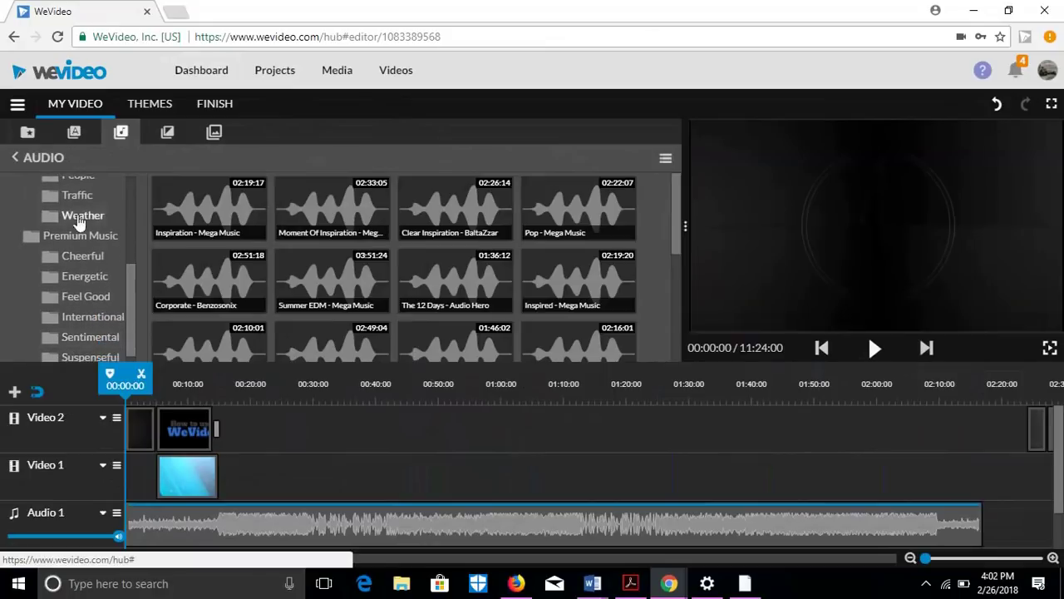
left_click(85, 256)
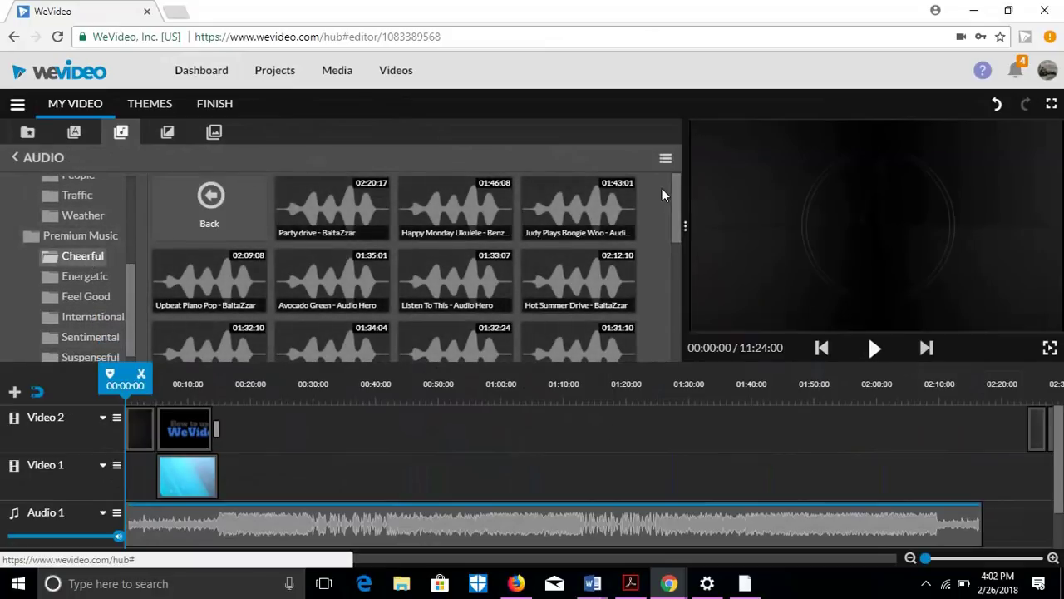
left_click_drag(673, 196, 673, 240)
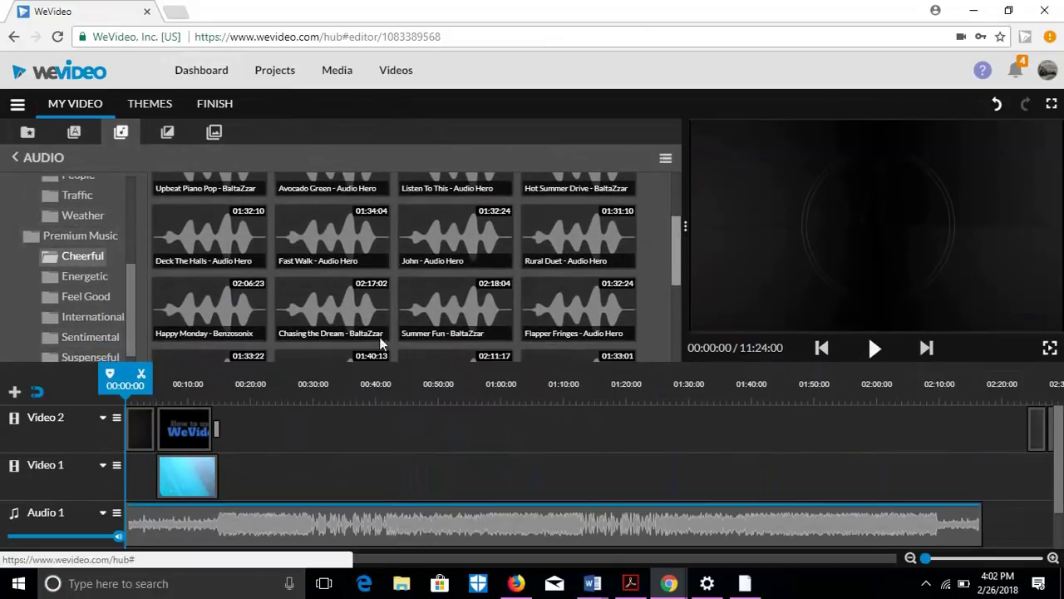
left_click(341, 323)
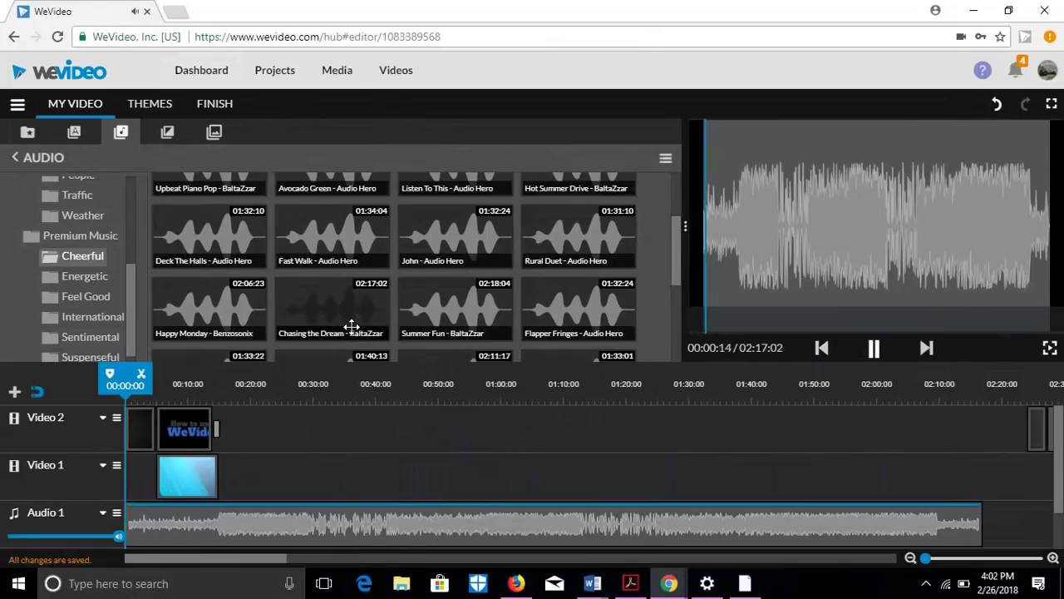
left_click_drag(352, 325, 994, 520)
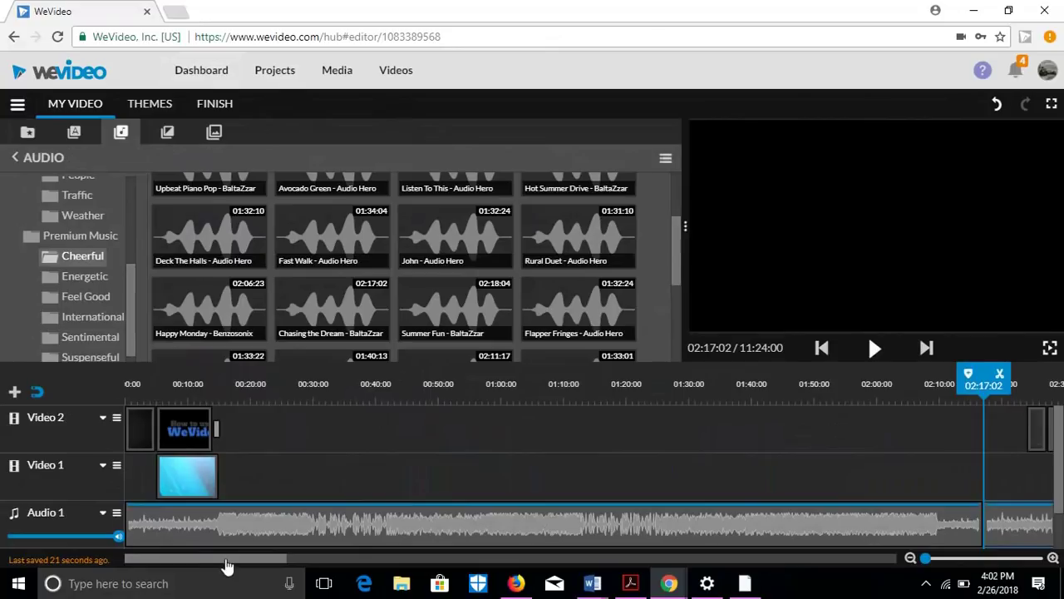
Split the second music clip at 02:31:06, delete the front piece, and slide the rest left
left_click_drag(226, 565, 309, 565)
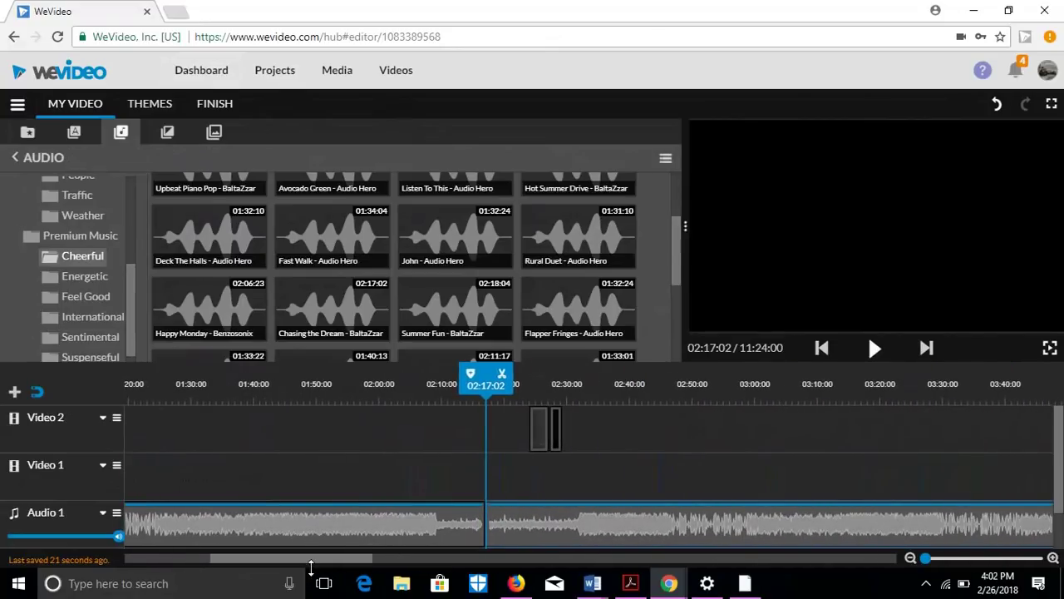
left_click(576, 512)
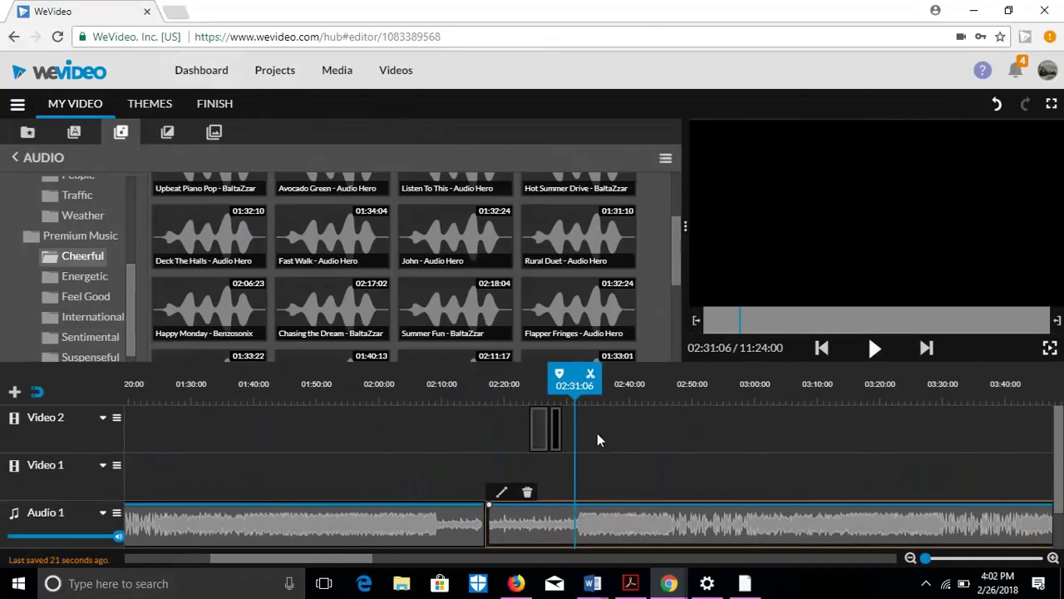
left_click(591, 376)
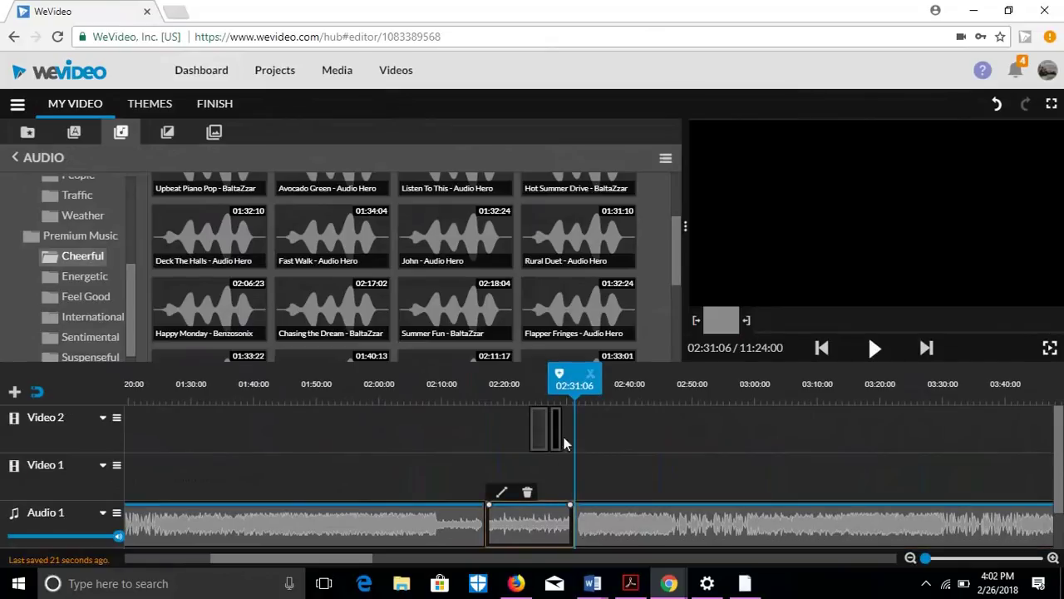
left_click_drag(535, 516, 772, 287)
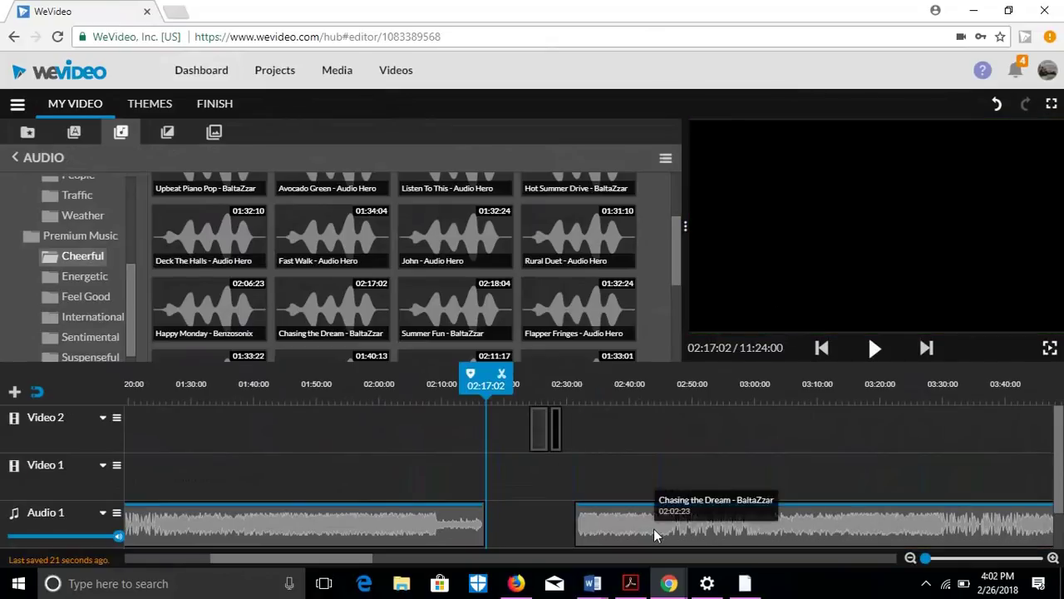
left_click_drag(653, 528, 380, 513)
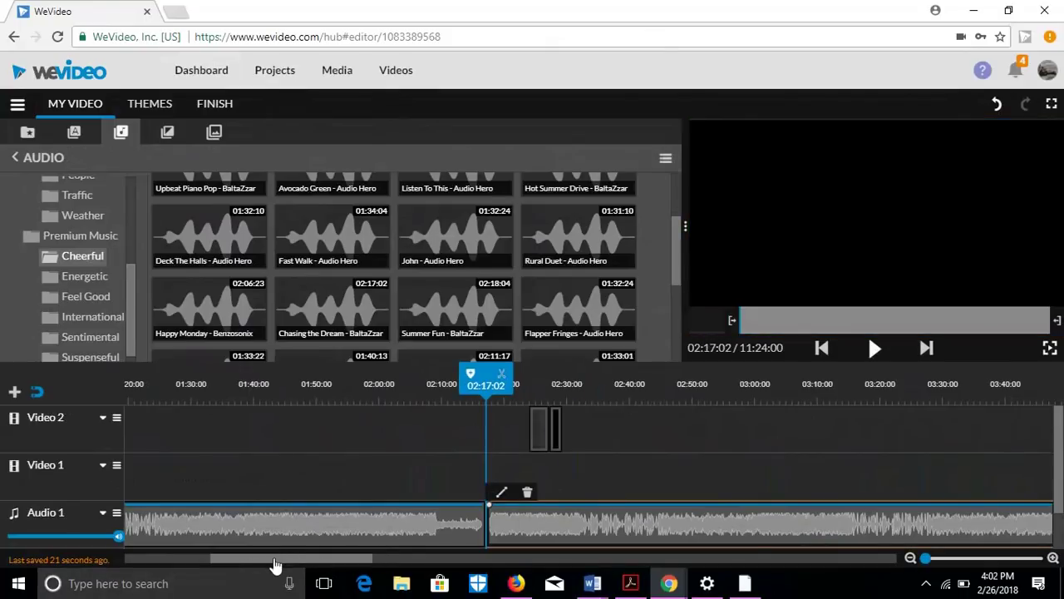
Split the second music clip at 02:29:15 and delete the tail beyond that point
left_click_drag(274, 552, 313, 547)
left_click(213, 524)
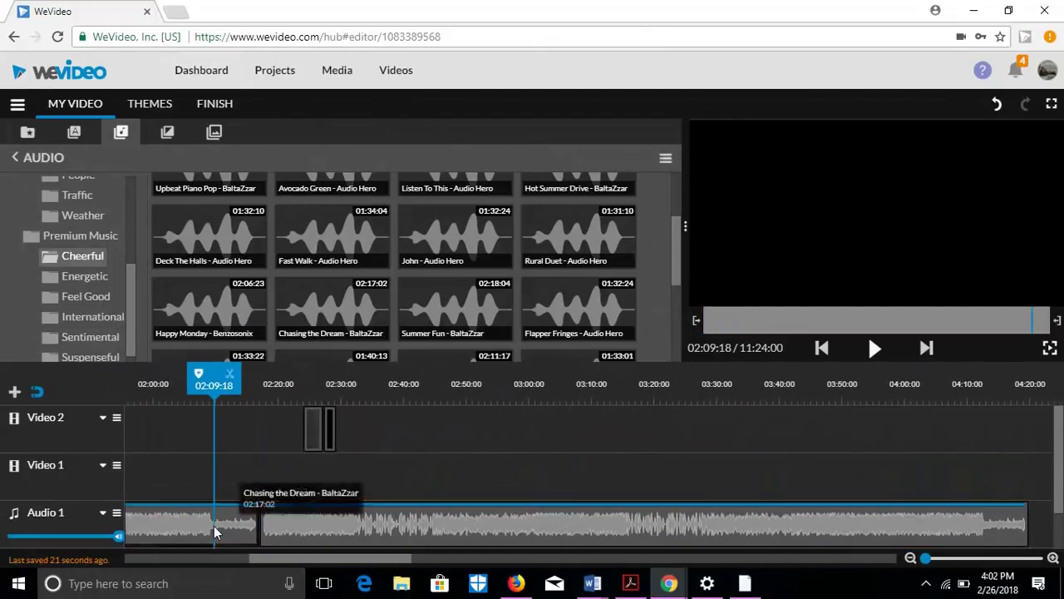
left_click(338, 508)
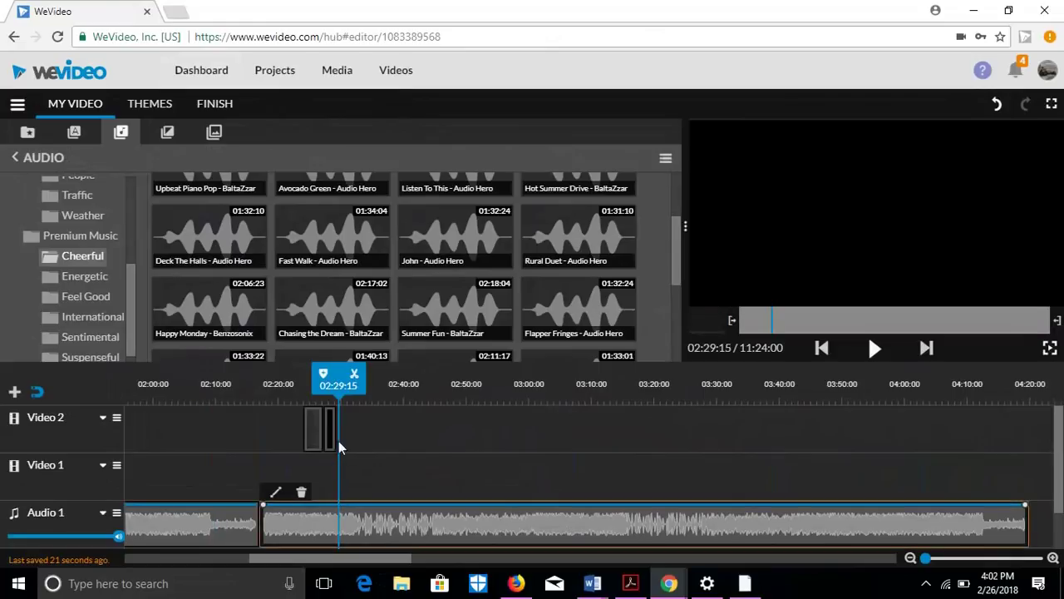
left_click(354, 374)
left_click(382, 536)
left_click_drag(382, 533, 754, 303)
left_click_drag(296, 558, 172, 558)
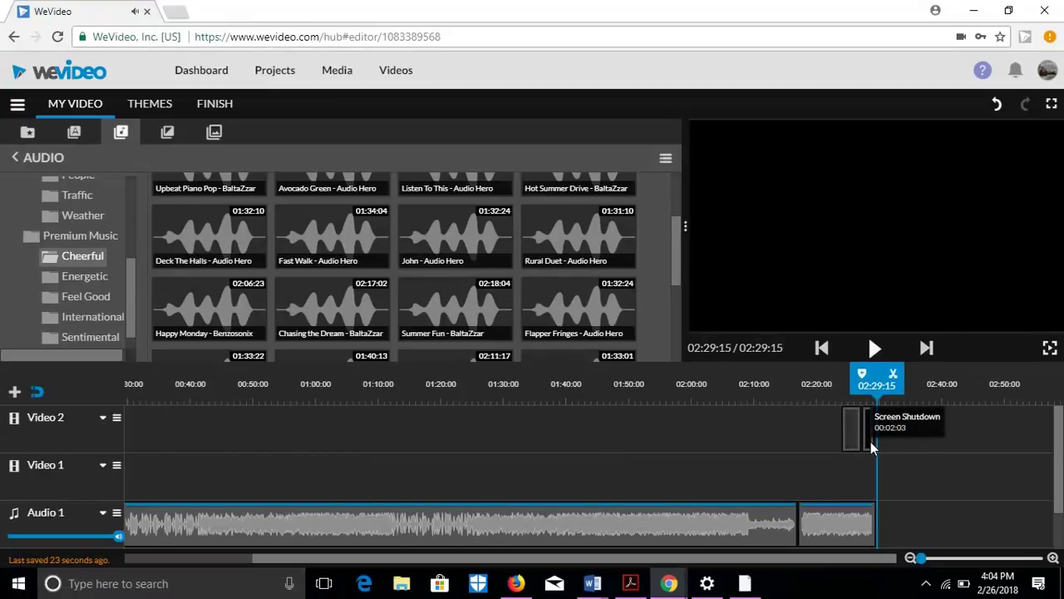
Start shortening the Screen Shutdown overlay from its right end
left_click_drag(871, 442, 865, 443)
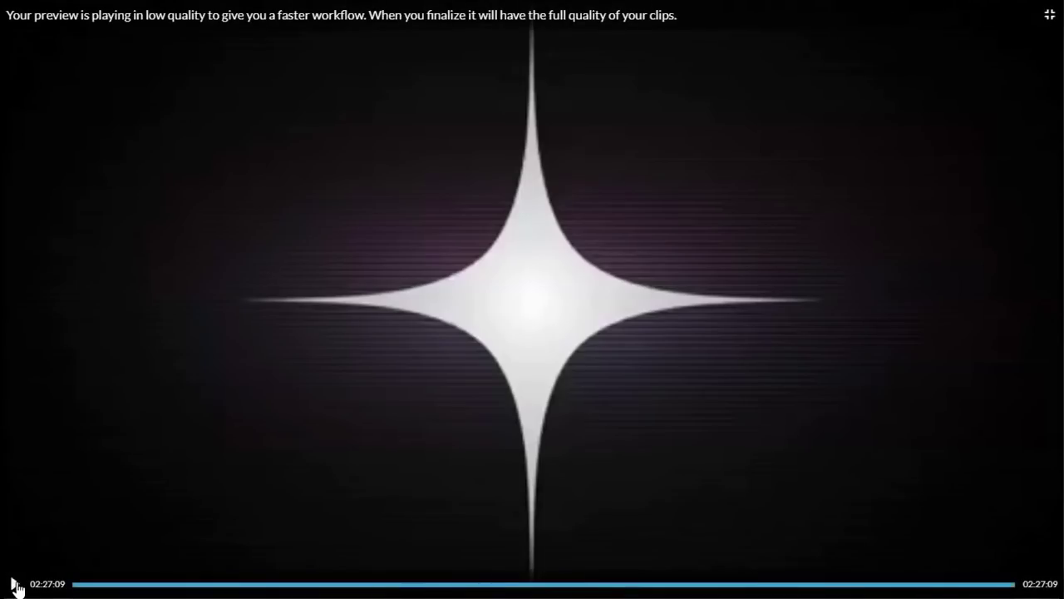
Leave fullscreen, trim the Screen Shutdown overlay so the project ends at 02:29:03, and play it
key("Escape")
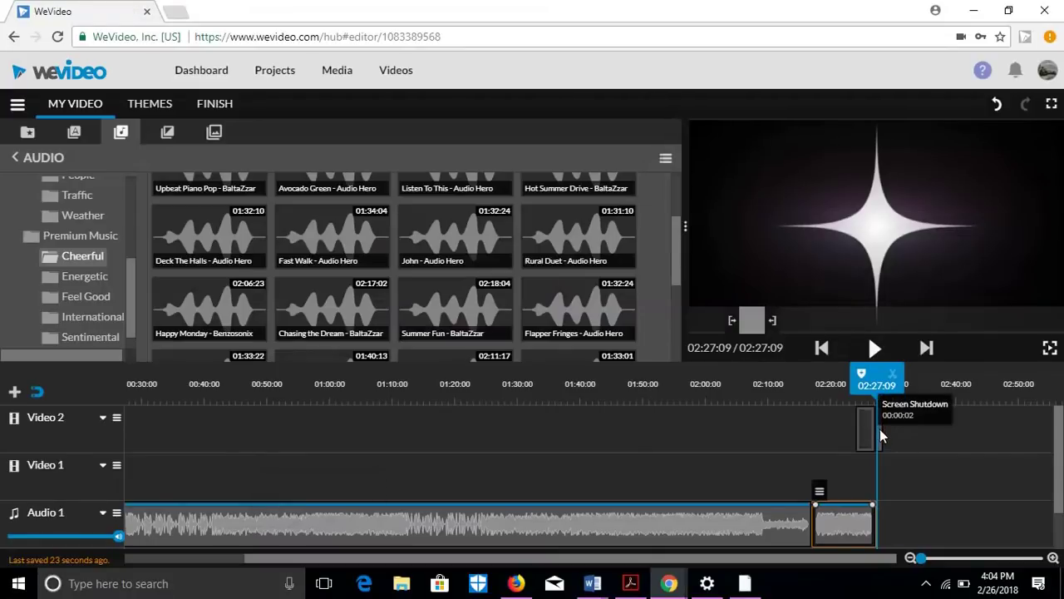
left_click_drag(880, 429, 887, 429)
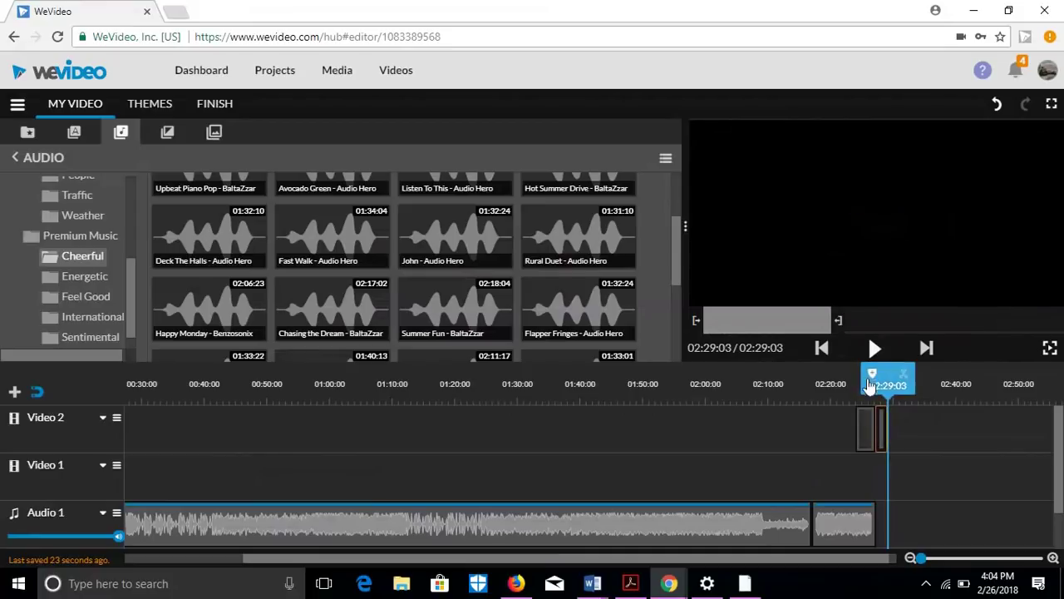
left_click(873, 348)
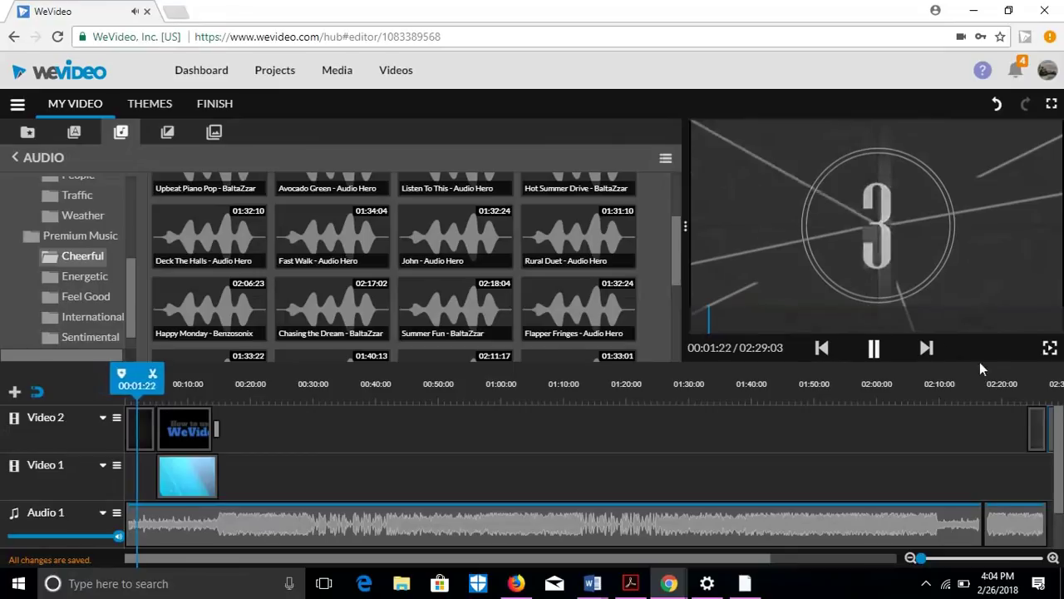
Preview the ending from 02:25:13 through to the final frame at 02:29:03
left_click(1038, 426)
left_click(873, 352)
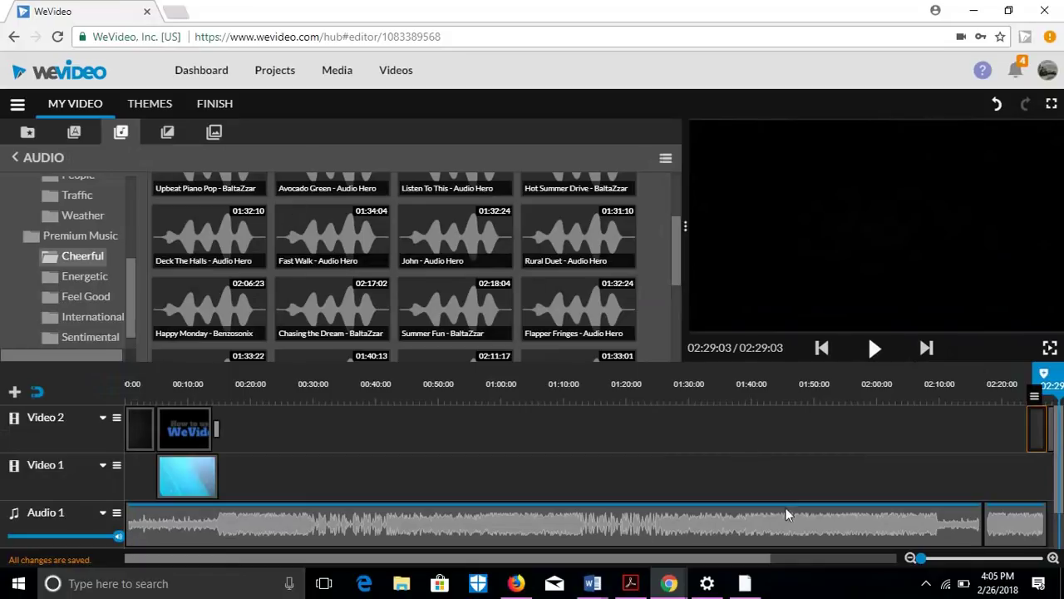
mouse_move(745, 583)
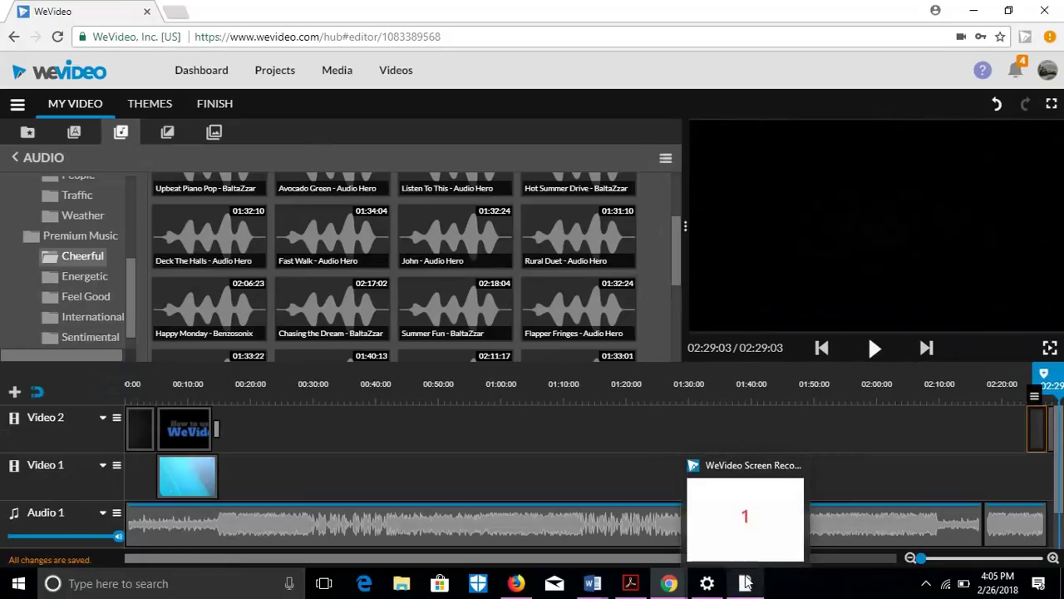